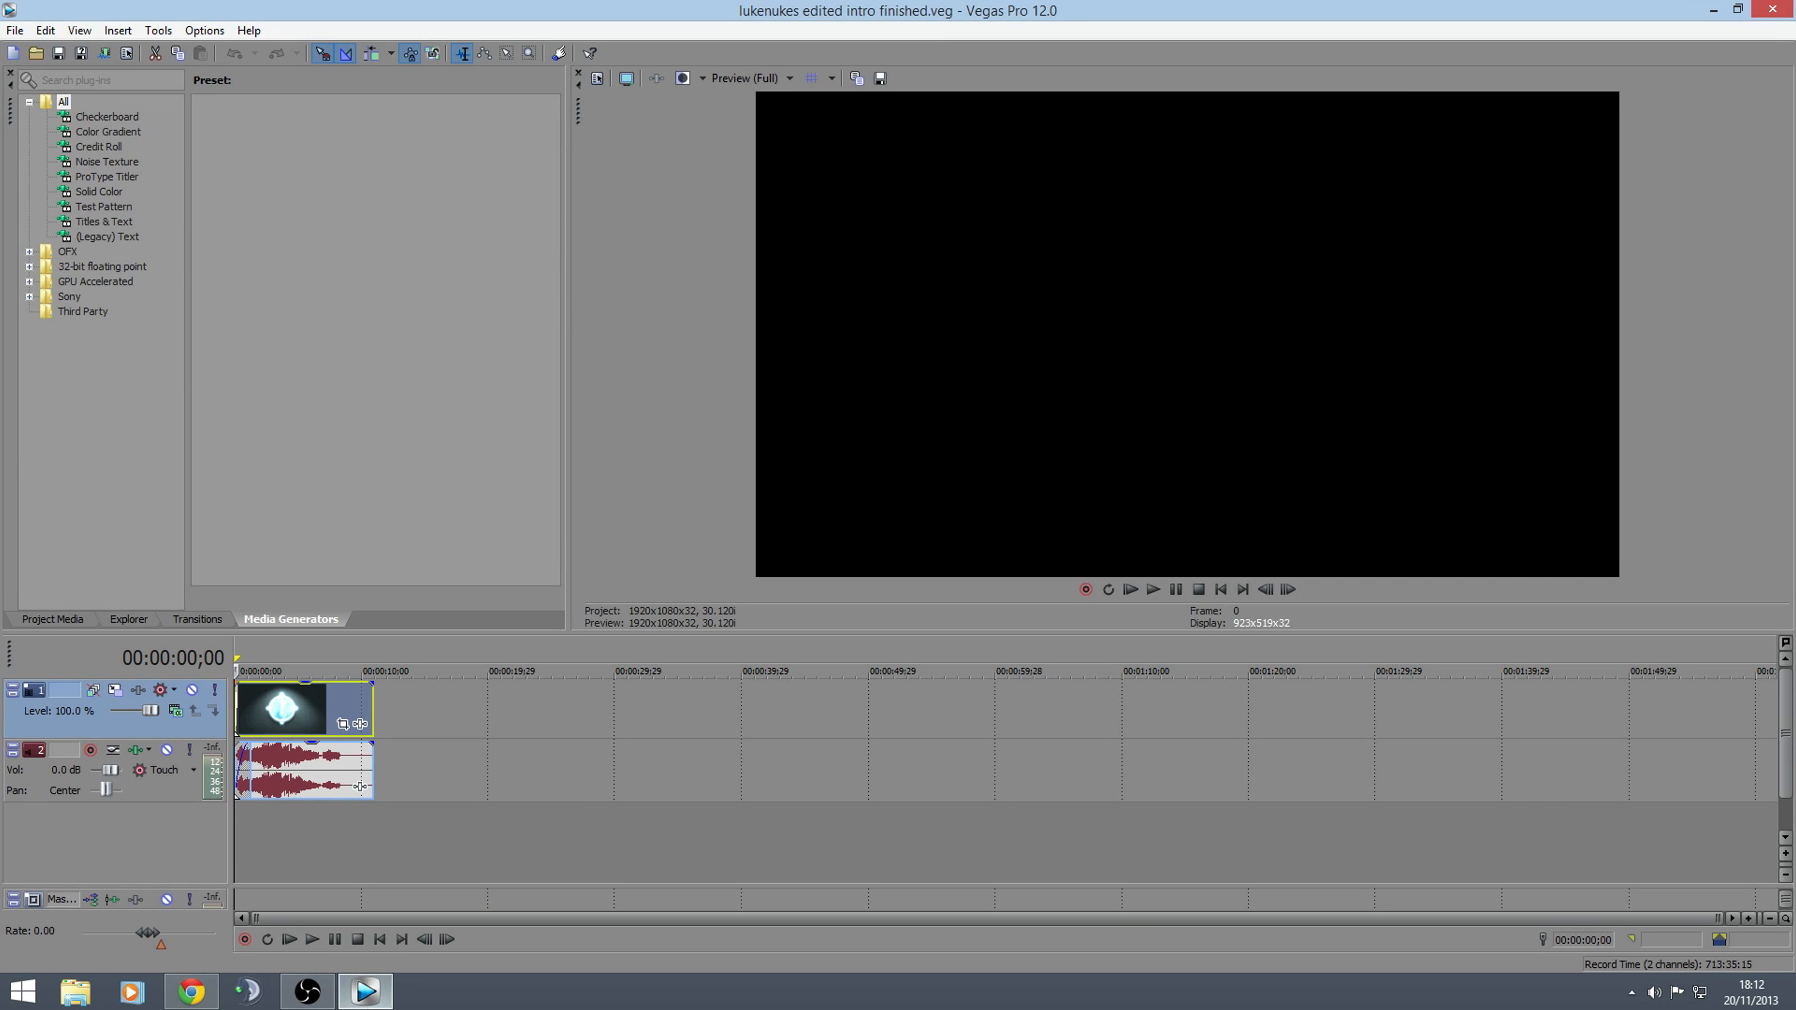
Switch to Chrome to view the Speedbre4ker YouTube channel and return to Vegas Pro
{"action": "left_click", "coordinate": [191, 991]}
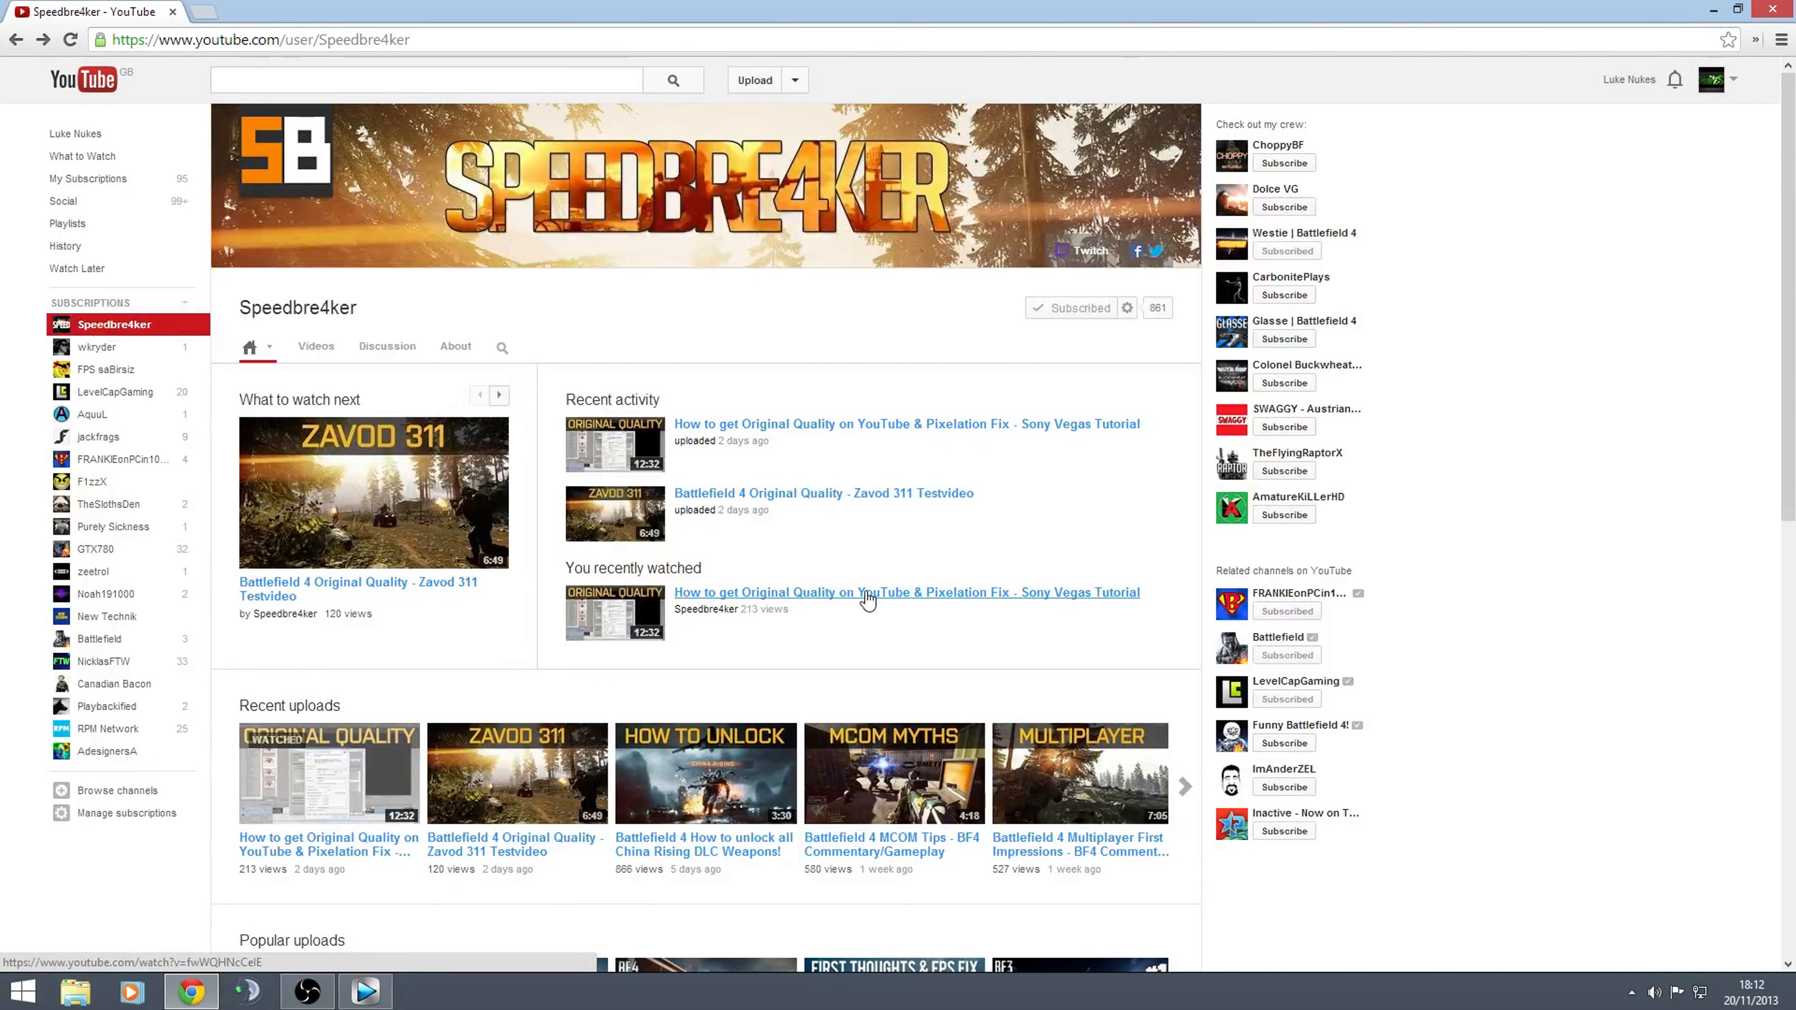
{"action": "left_click", "coordinate": [1714, 10]}
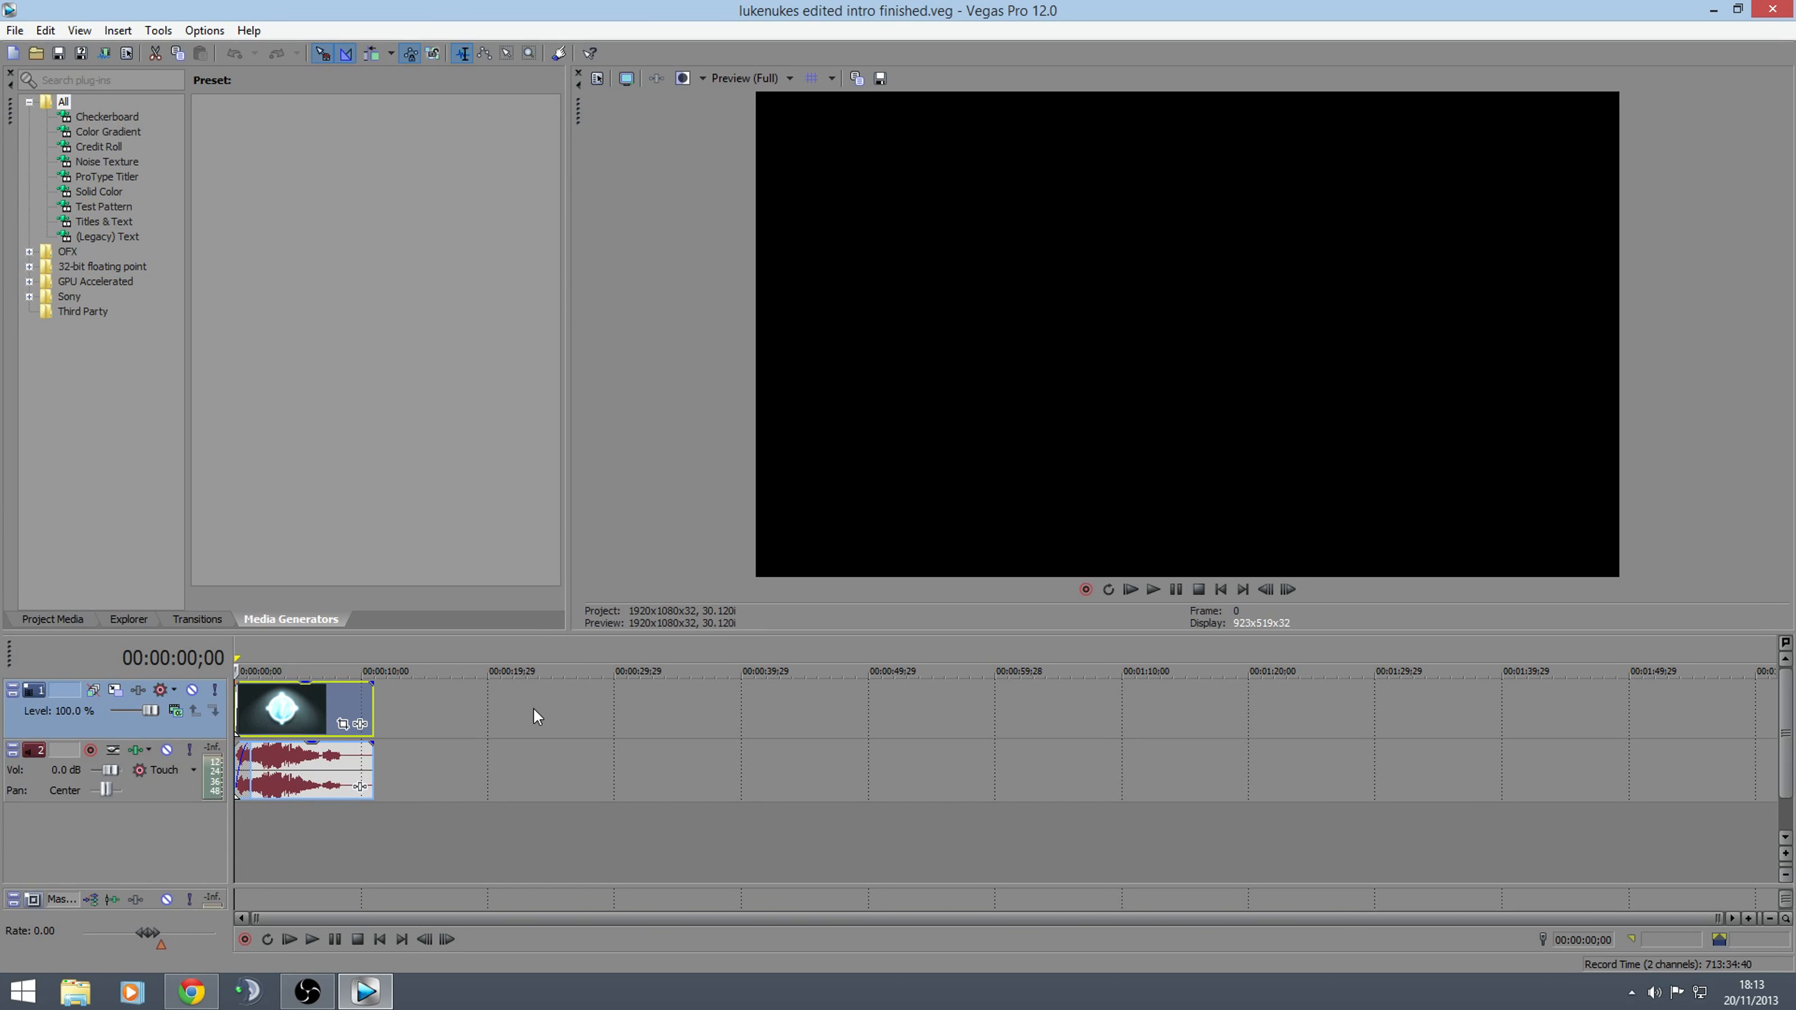
Review the project's video and audio properties
{"action": "left_click", "coordinate": [598, 78]}
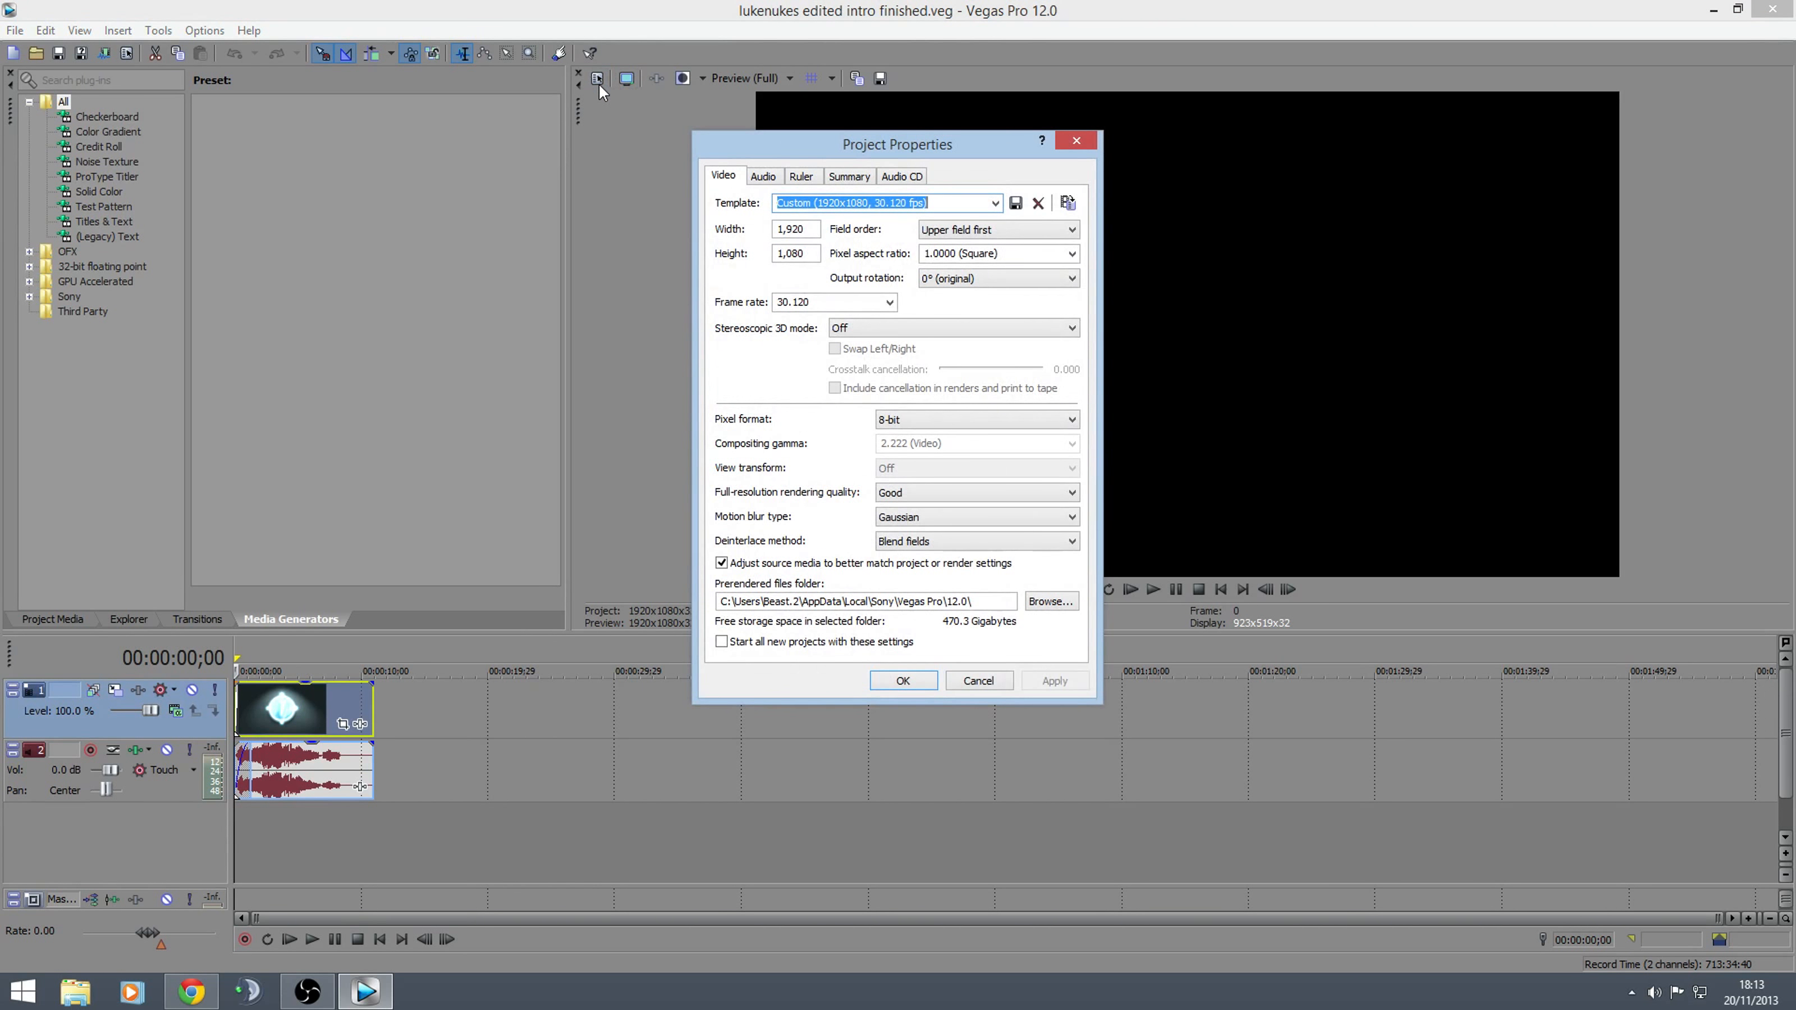
{"action": "left_click", "coordinate": [762, 177]}
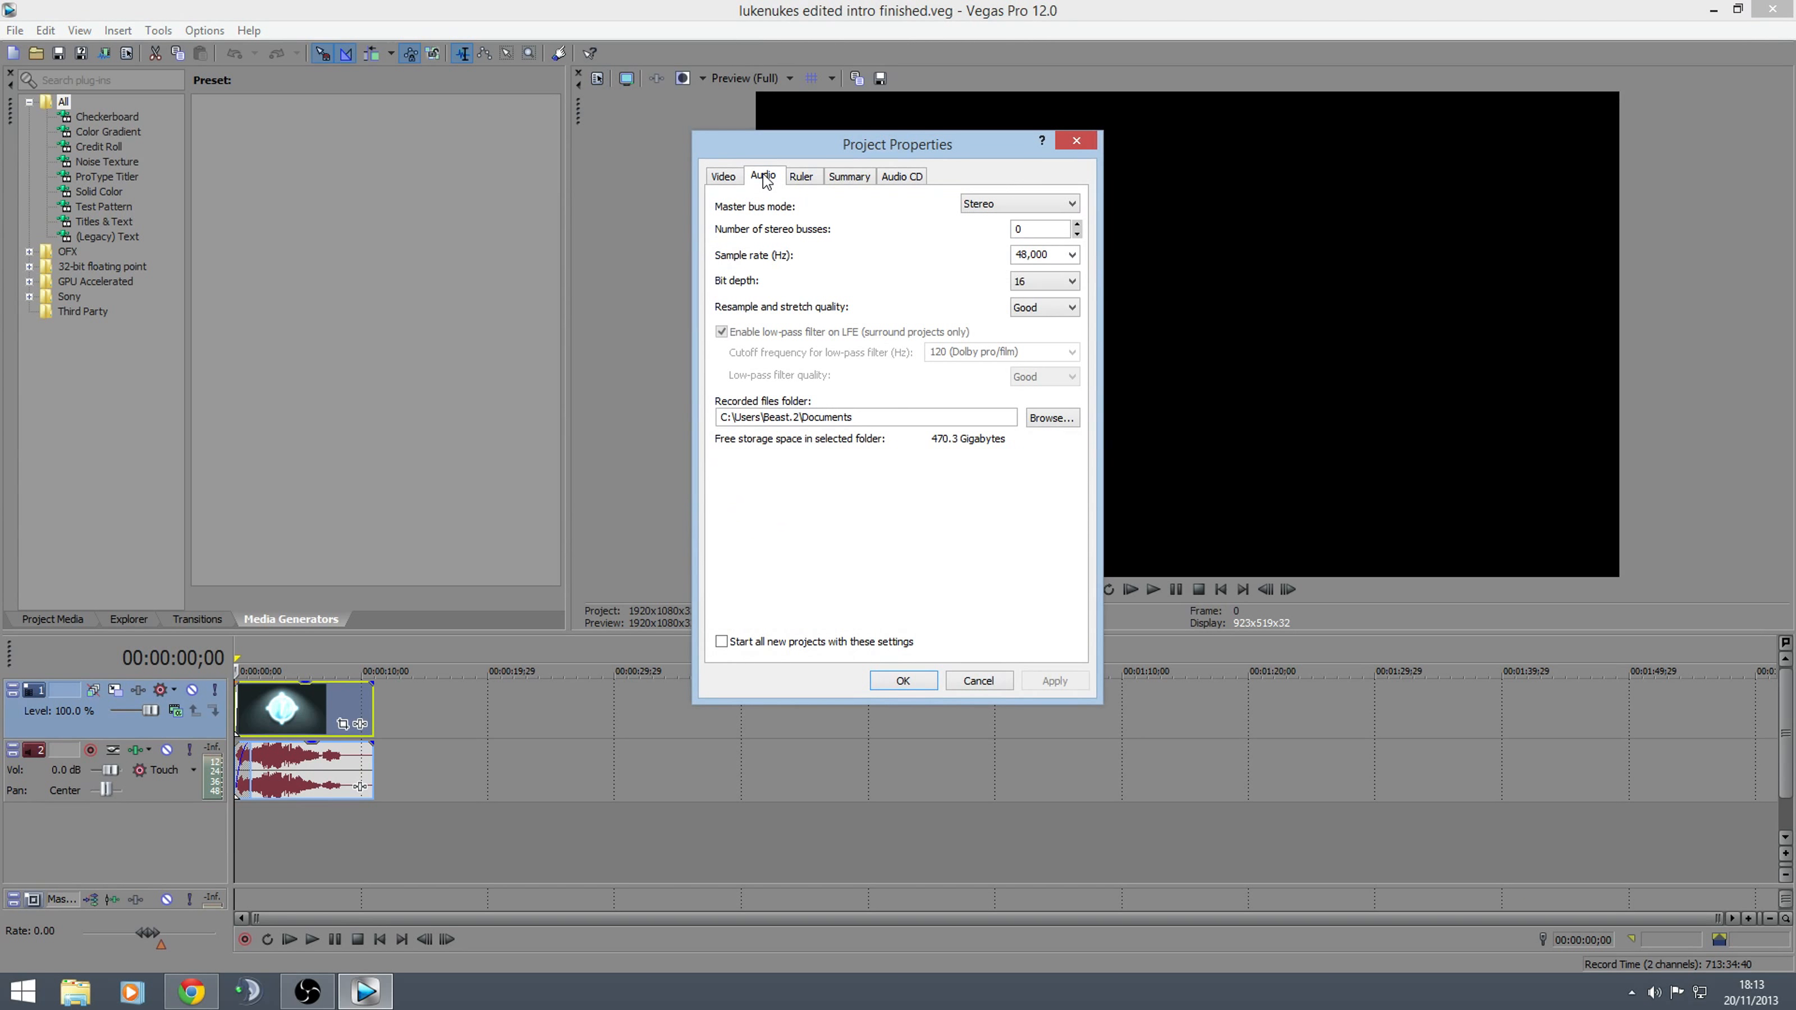
{"action": "left_click", "coordinate": [724, 177]}
{"action": "left_click", "coordinate": [1077, 142]}
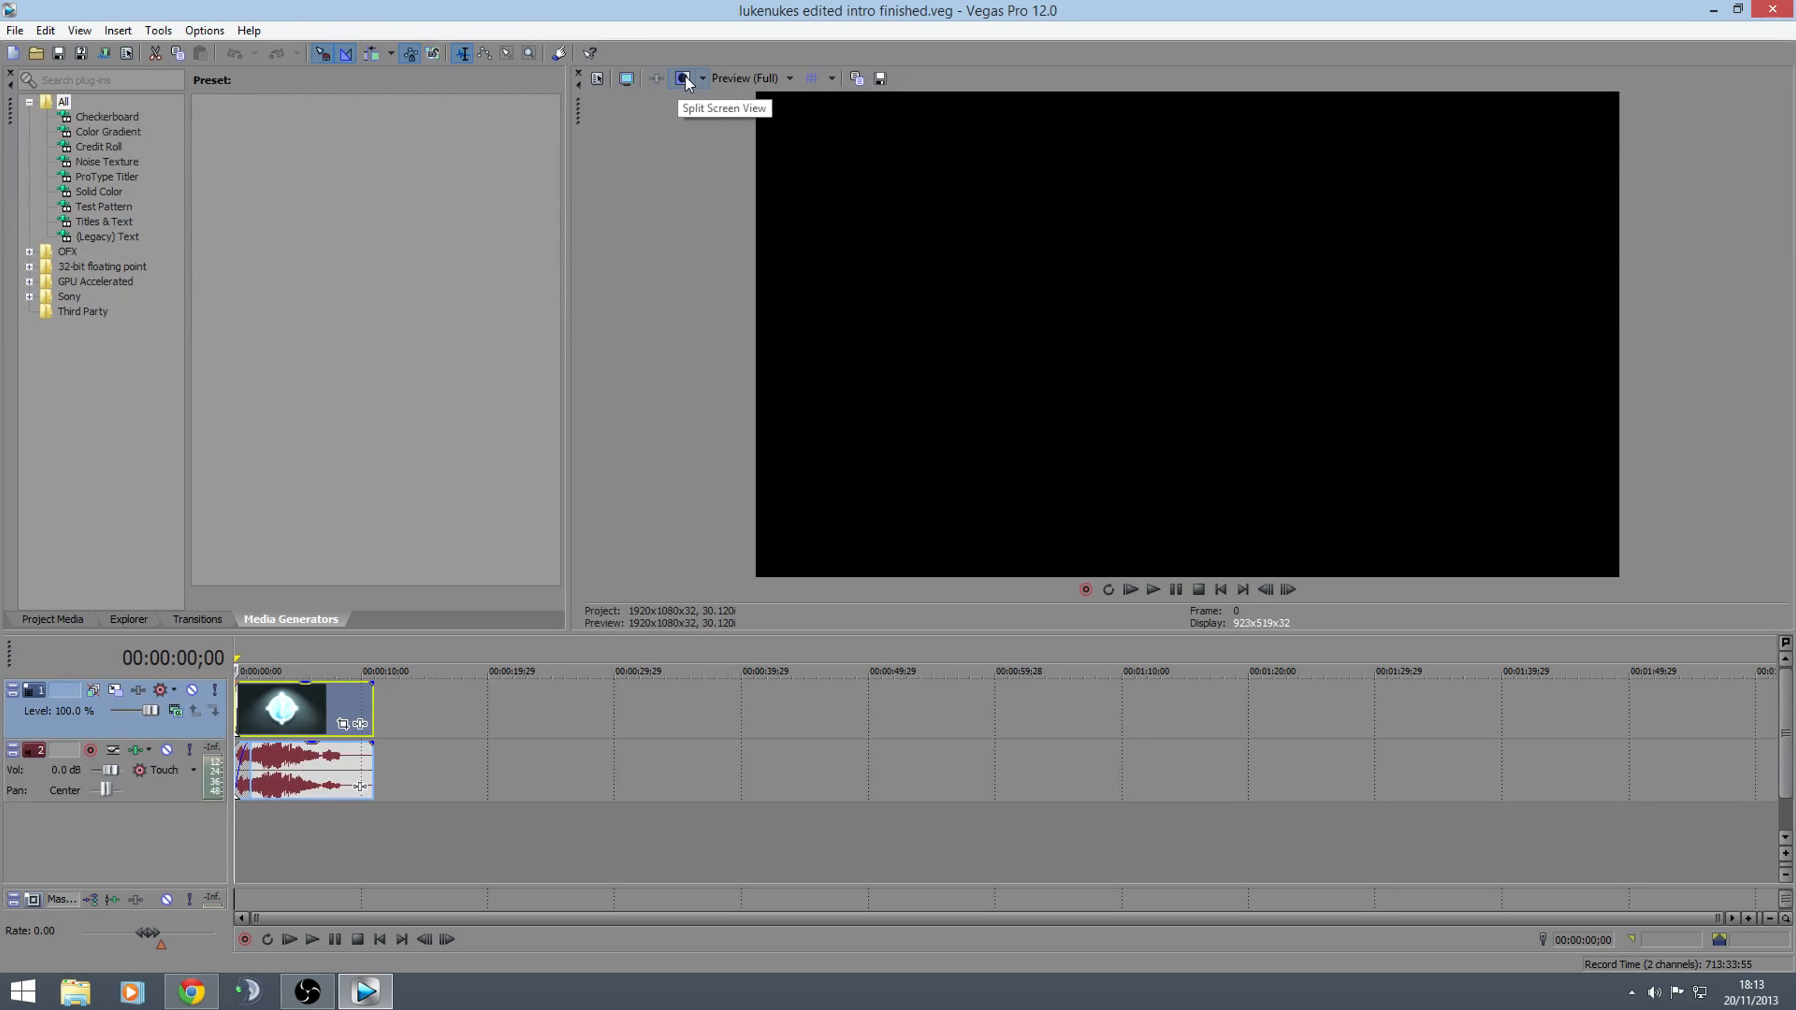
{"action": "left_click", "coordinate": [204, 29]}
{"action": "left_click", "coordinate": [235, 546]}
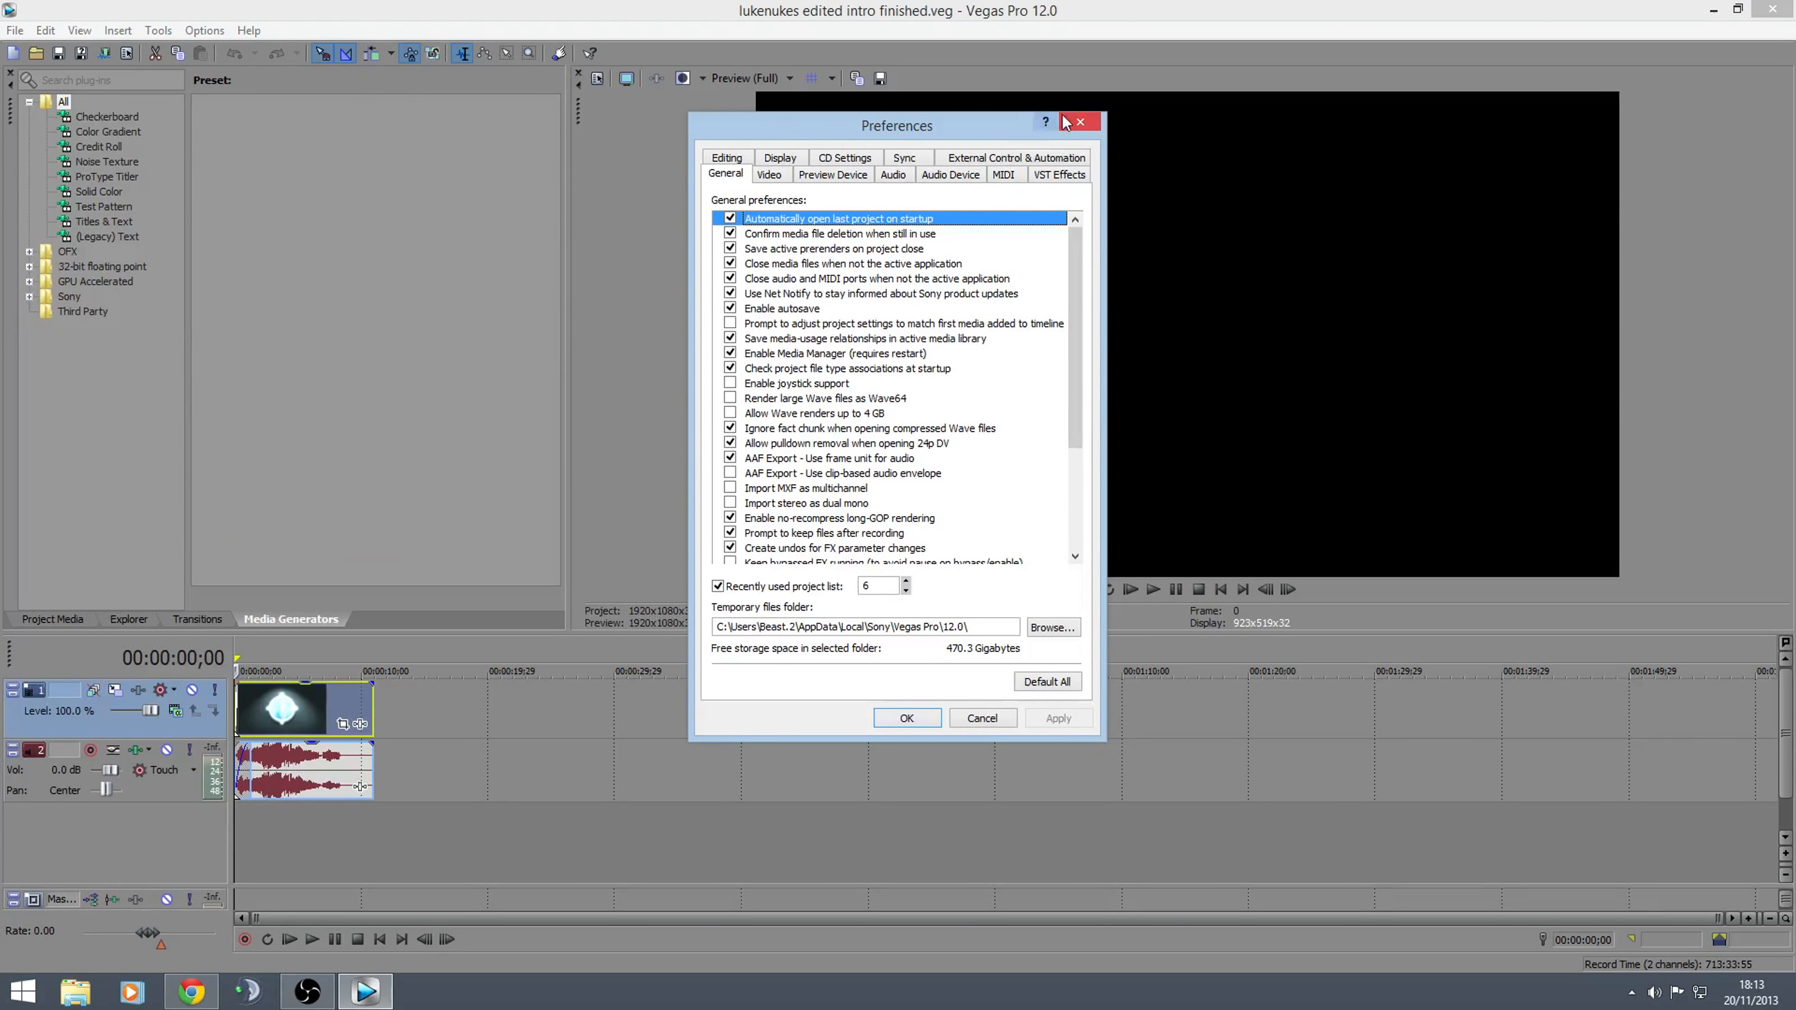
{"action": "left_click", "coordinate": [1080, 122]}
Set the maximum number of rendering threads to 16 in the video preferences and apply the setting
{"action": "left_click", "coordinate": [204, 29]}
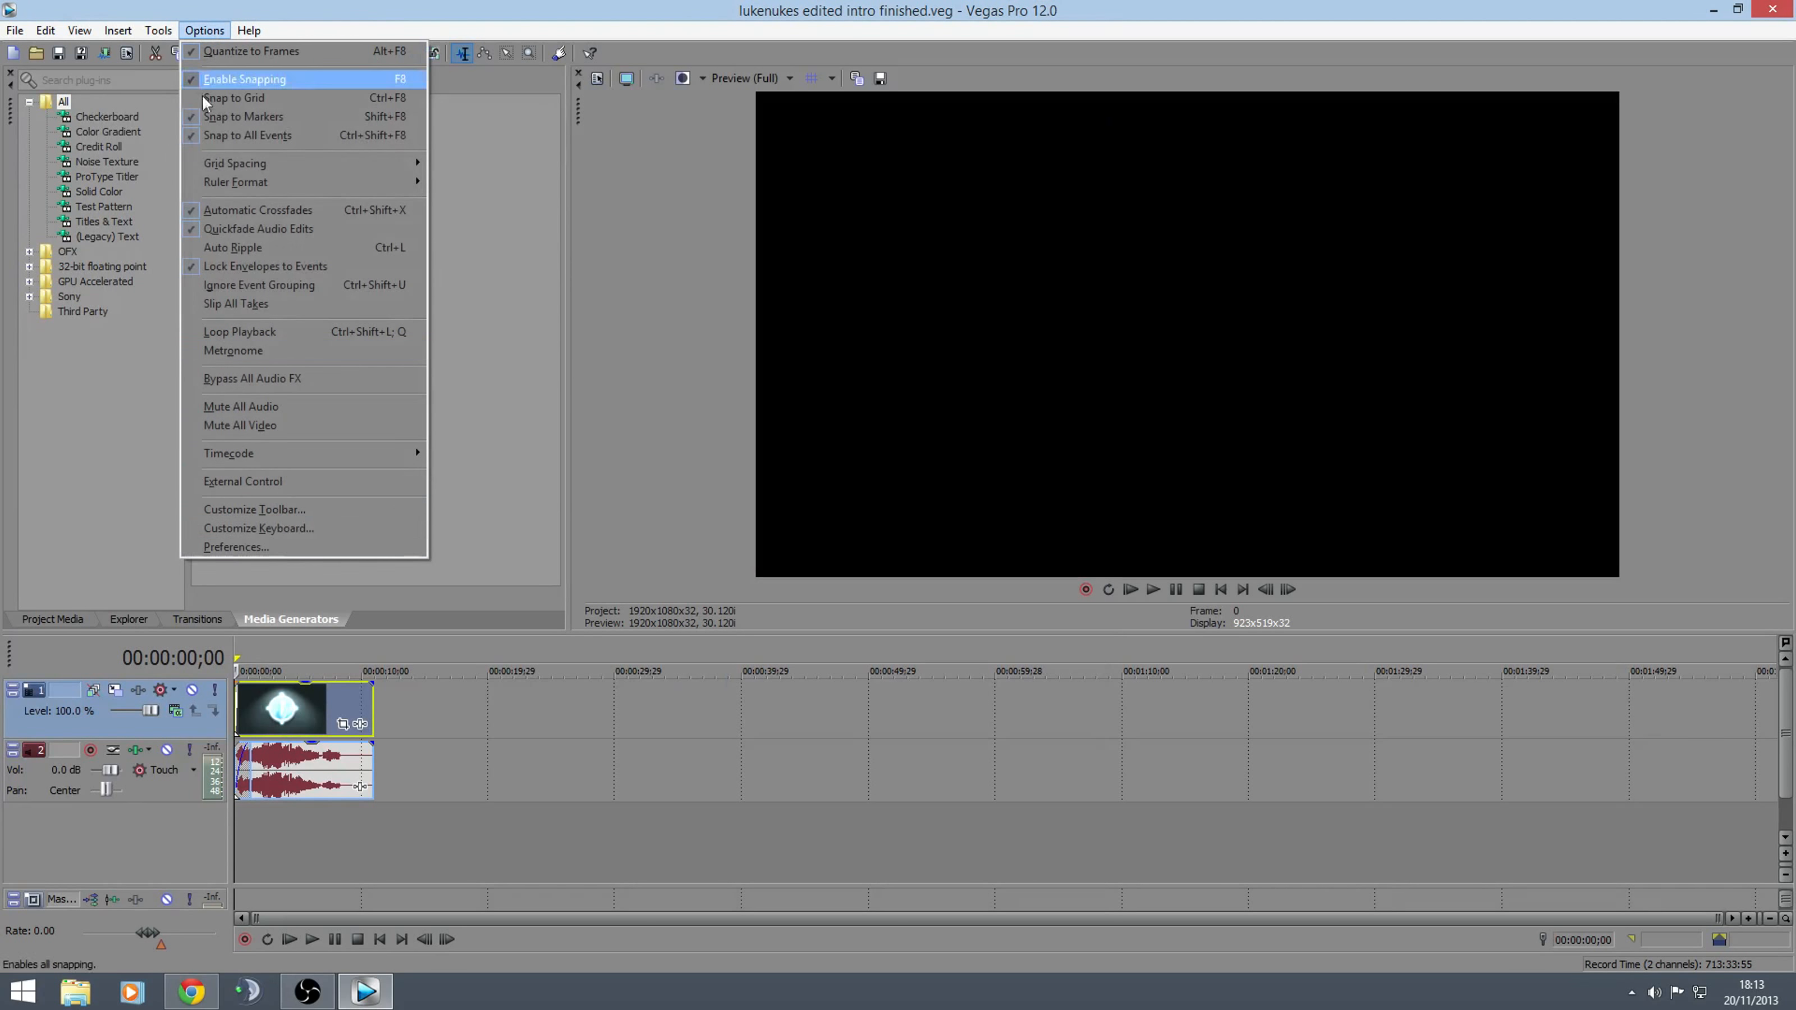
{"action": "left_click", "coordinate": [237, 547]}
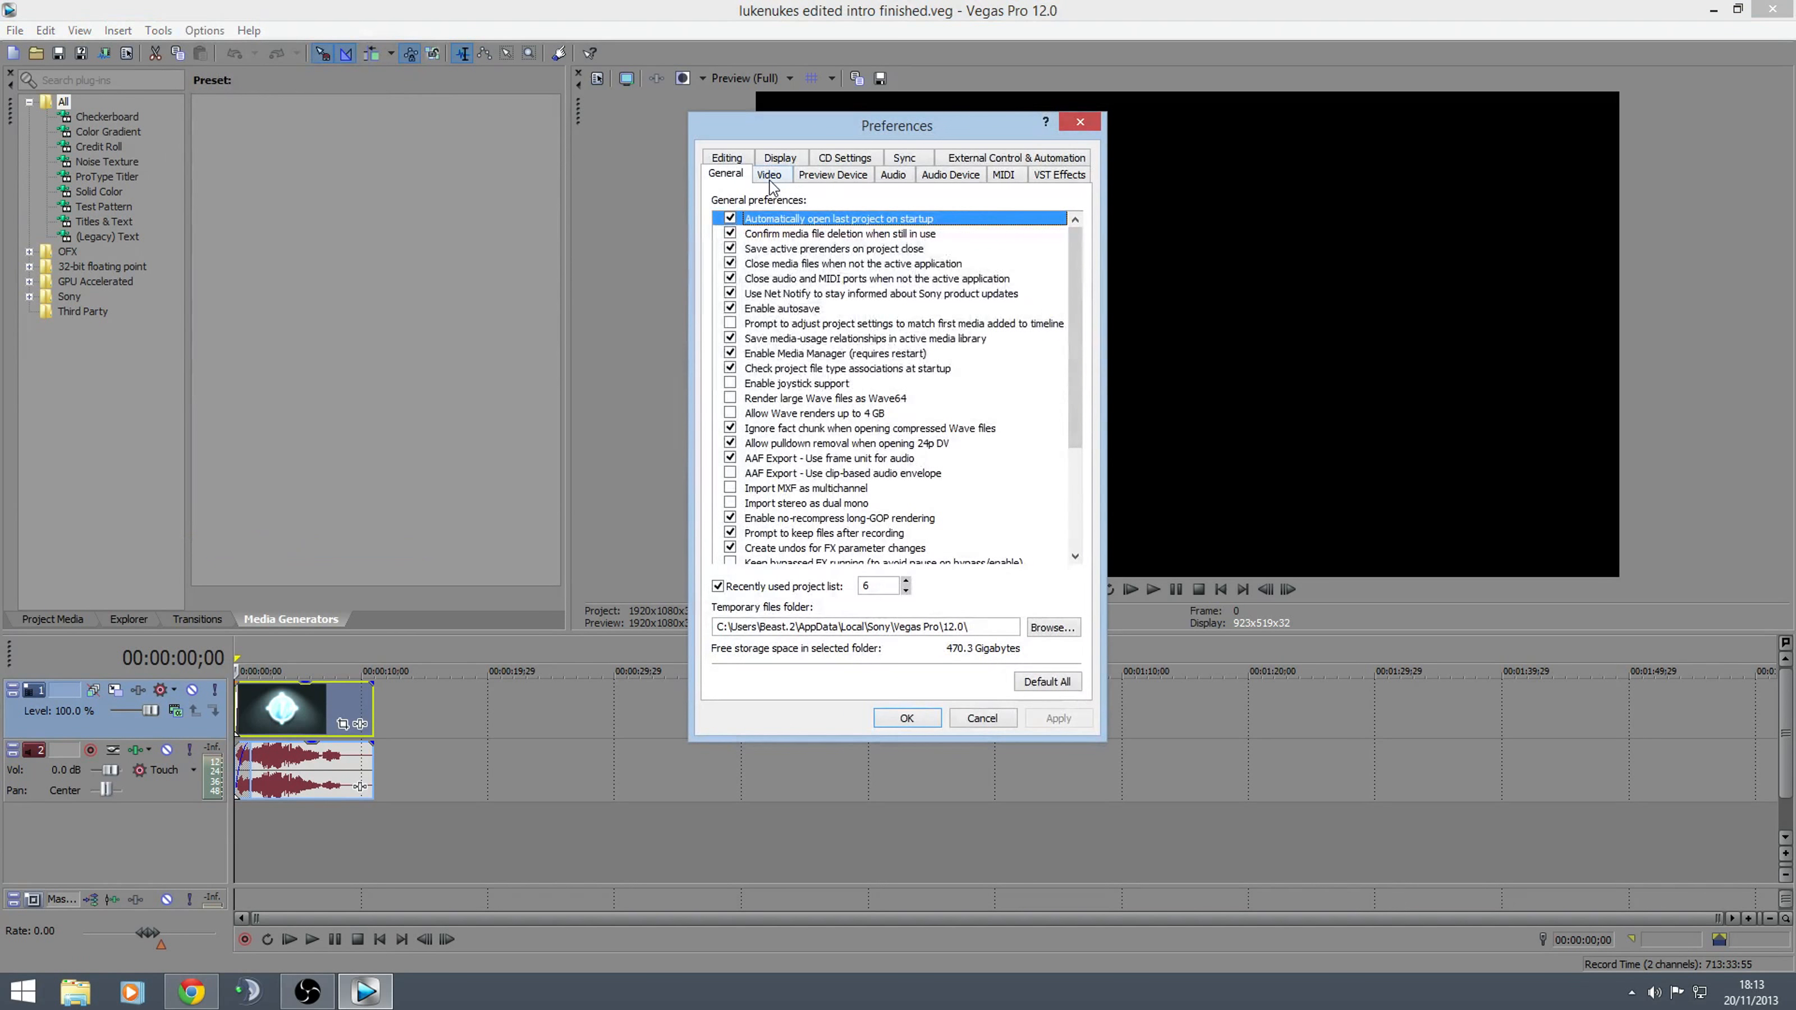
{"action": "left_click", "coordinate": [770, 174]}
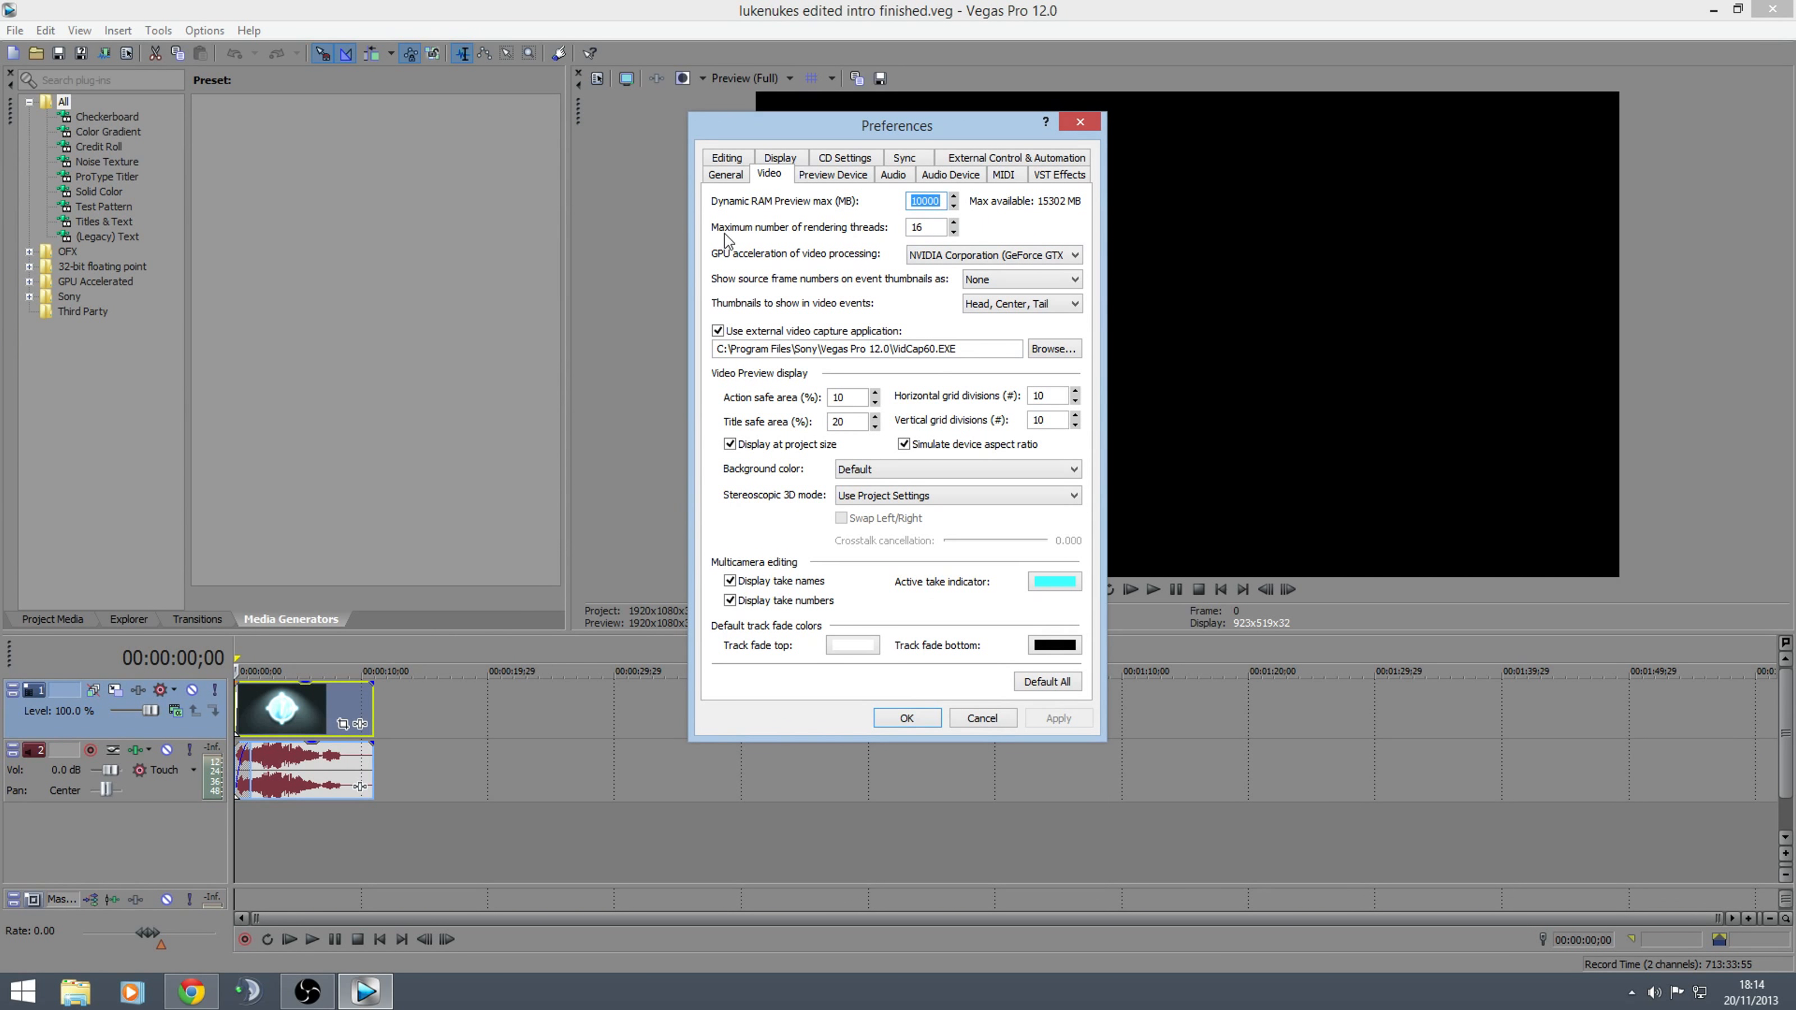
{"action": "left_click", "coordinate": [953, 223]}
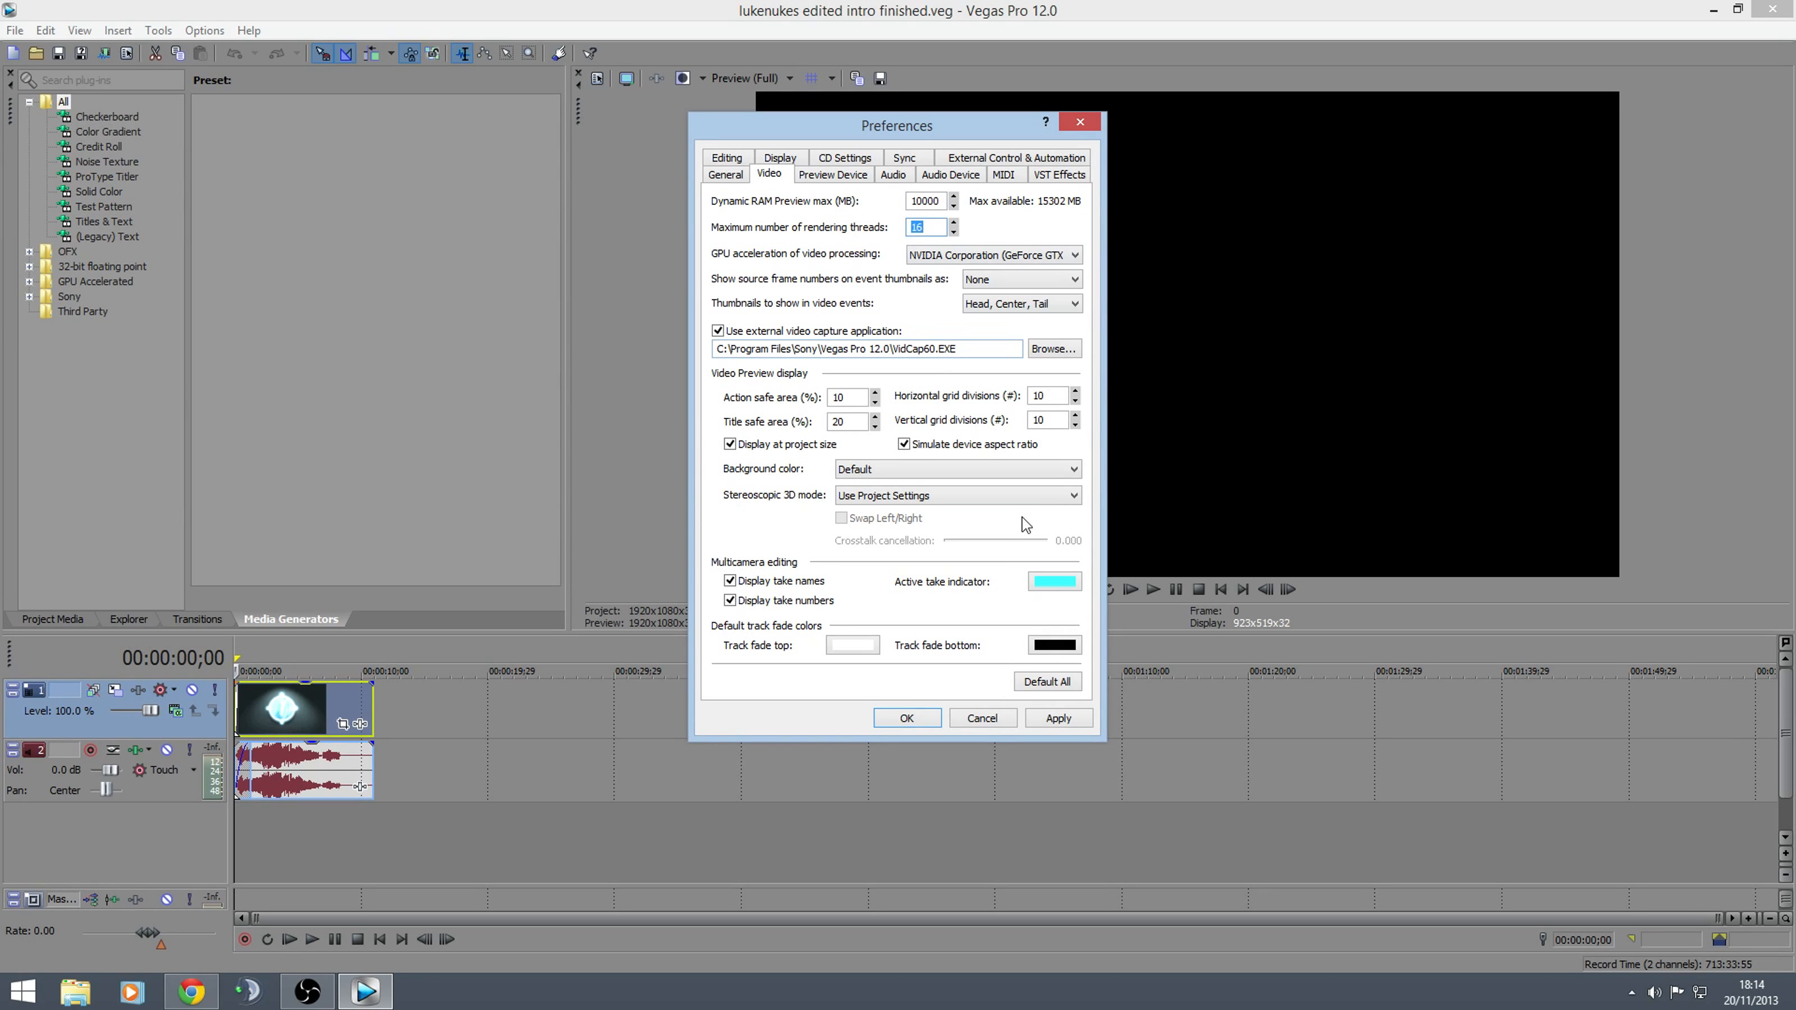
{"action": "left_click", "coordinate": [1058, 719]}
{"action": "left_click", "coordinate": [907, 719]}
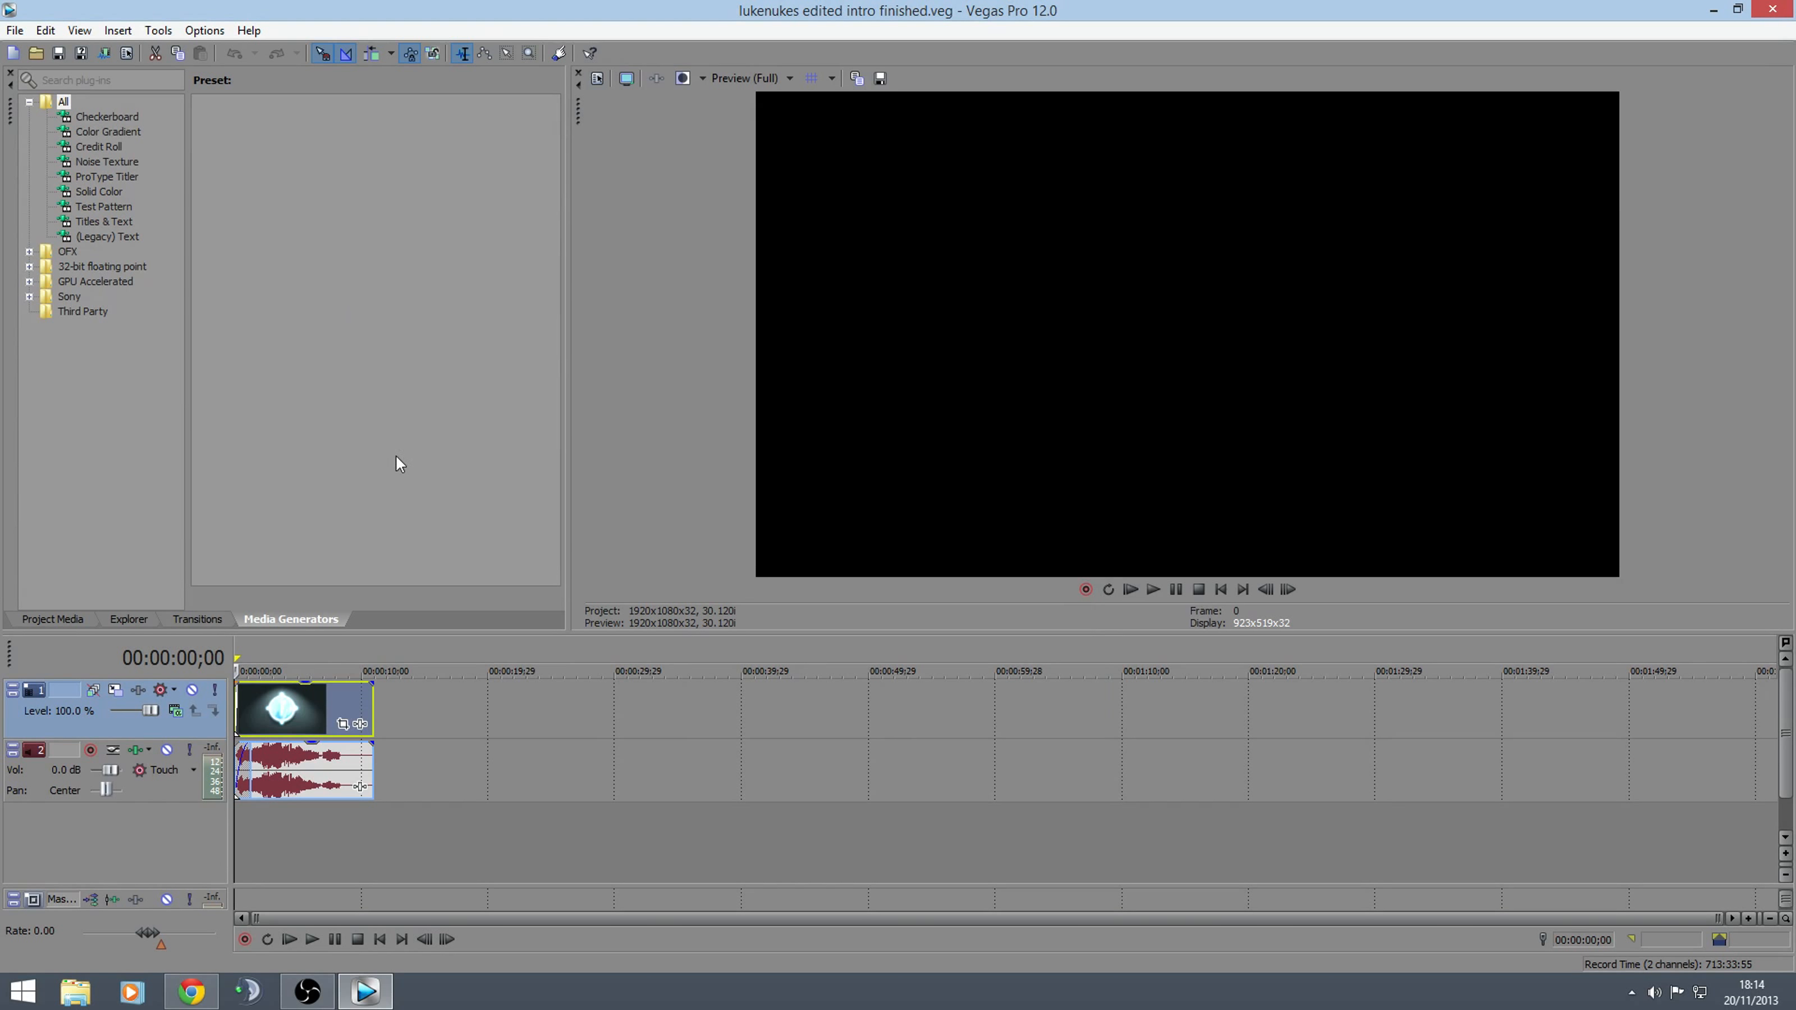
Disable resampling for the video event on the timeline
{"action": "right_click", "coordinate": [322, 711]}
{"action": "mouse_move", "coordinate": [405, 551]}
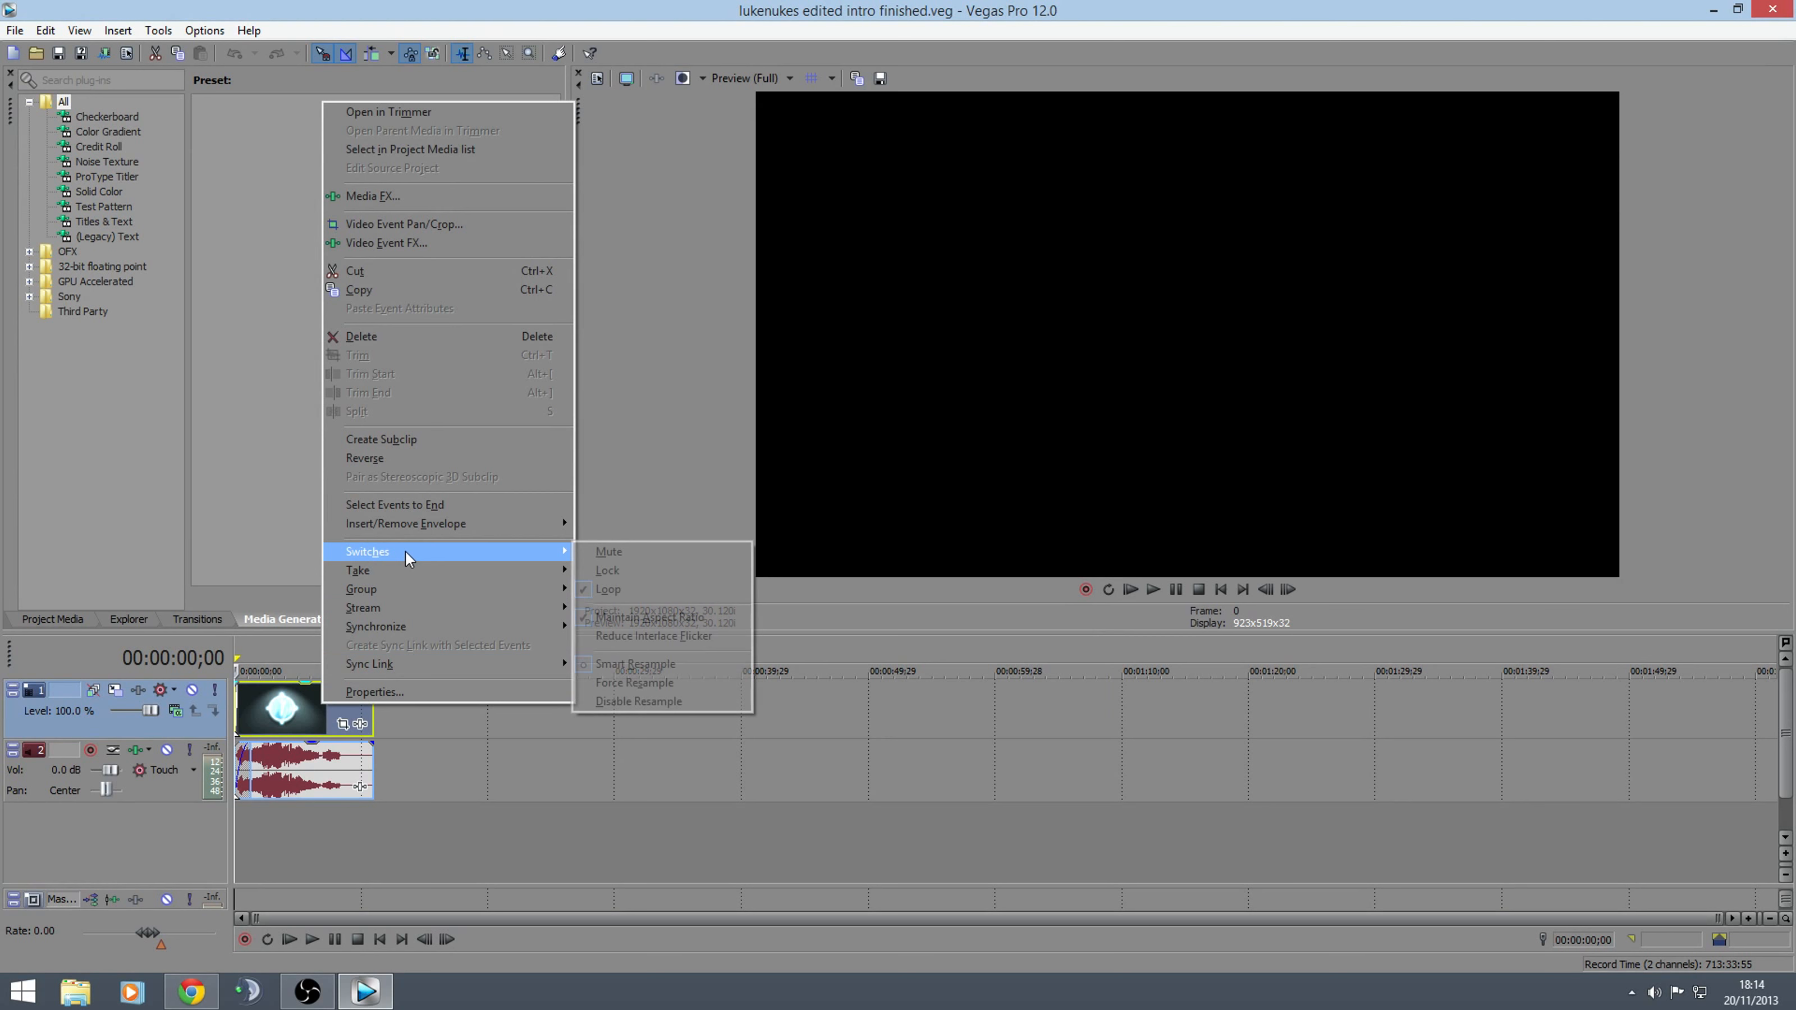
{"action": "left_click", "coordinate": [589, 699]}
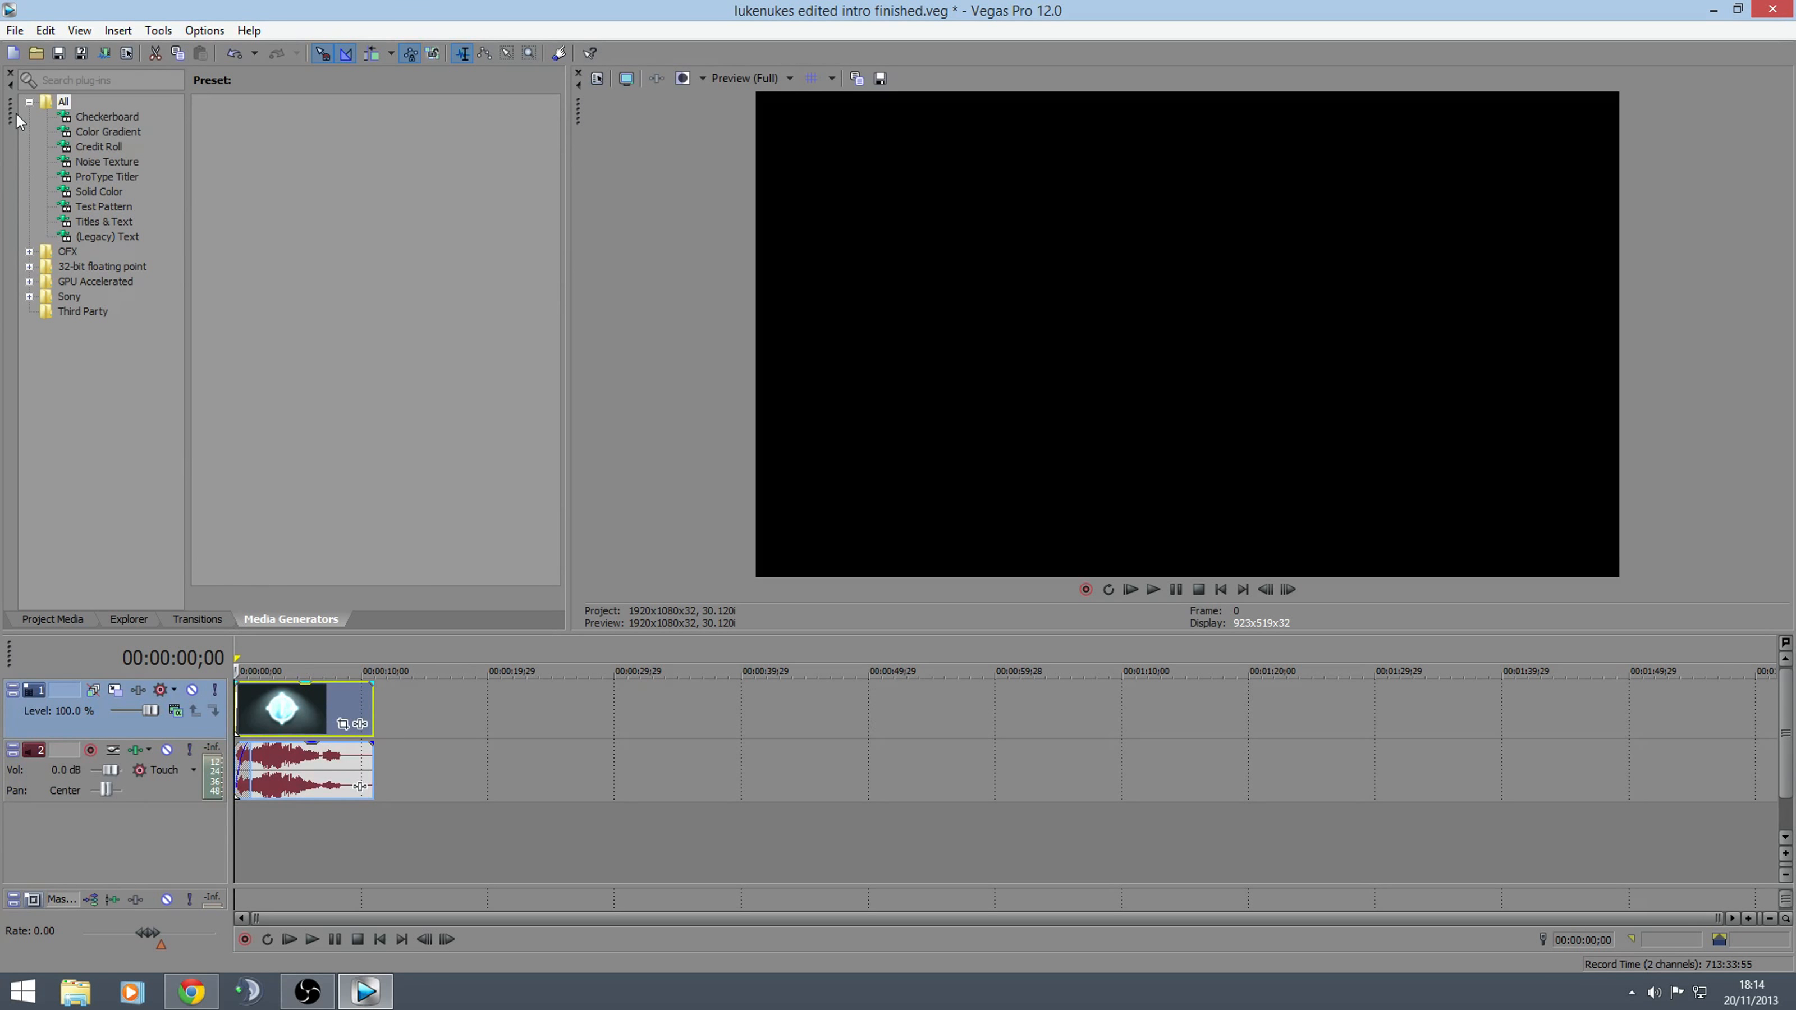
Open the Render As settings and look through the MainConcept AVC/AAC render templates
{"action": "left_click", "coordinate": [17, 31]}
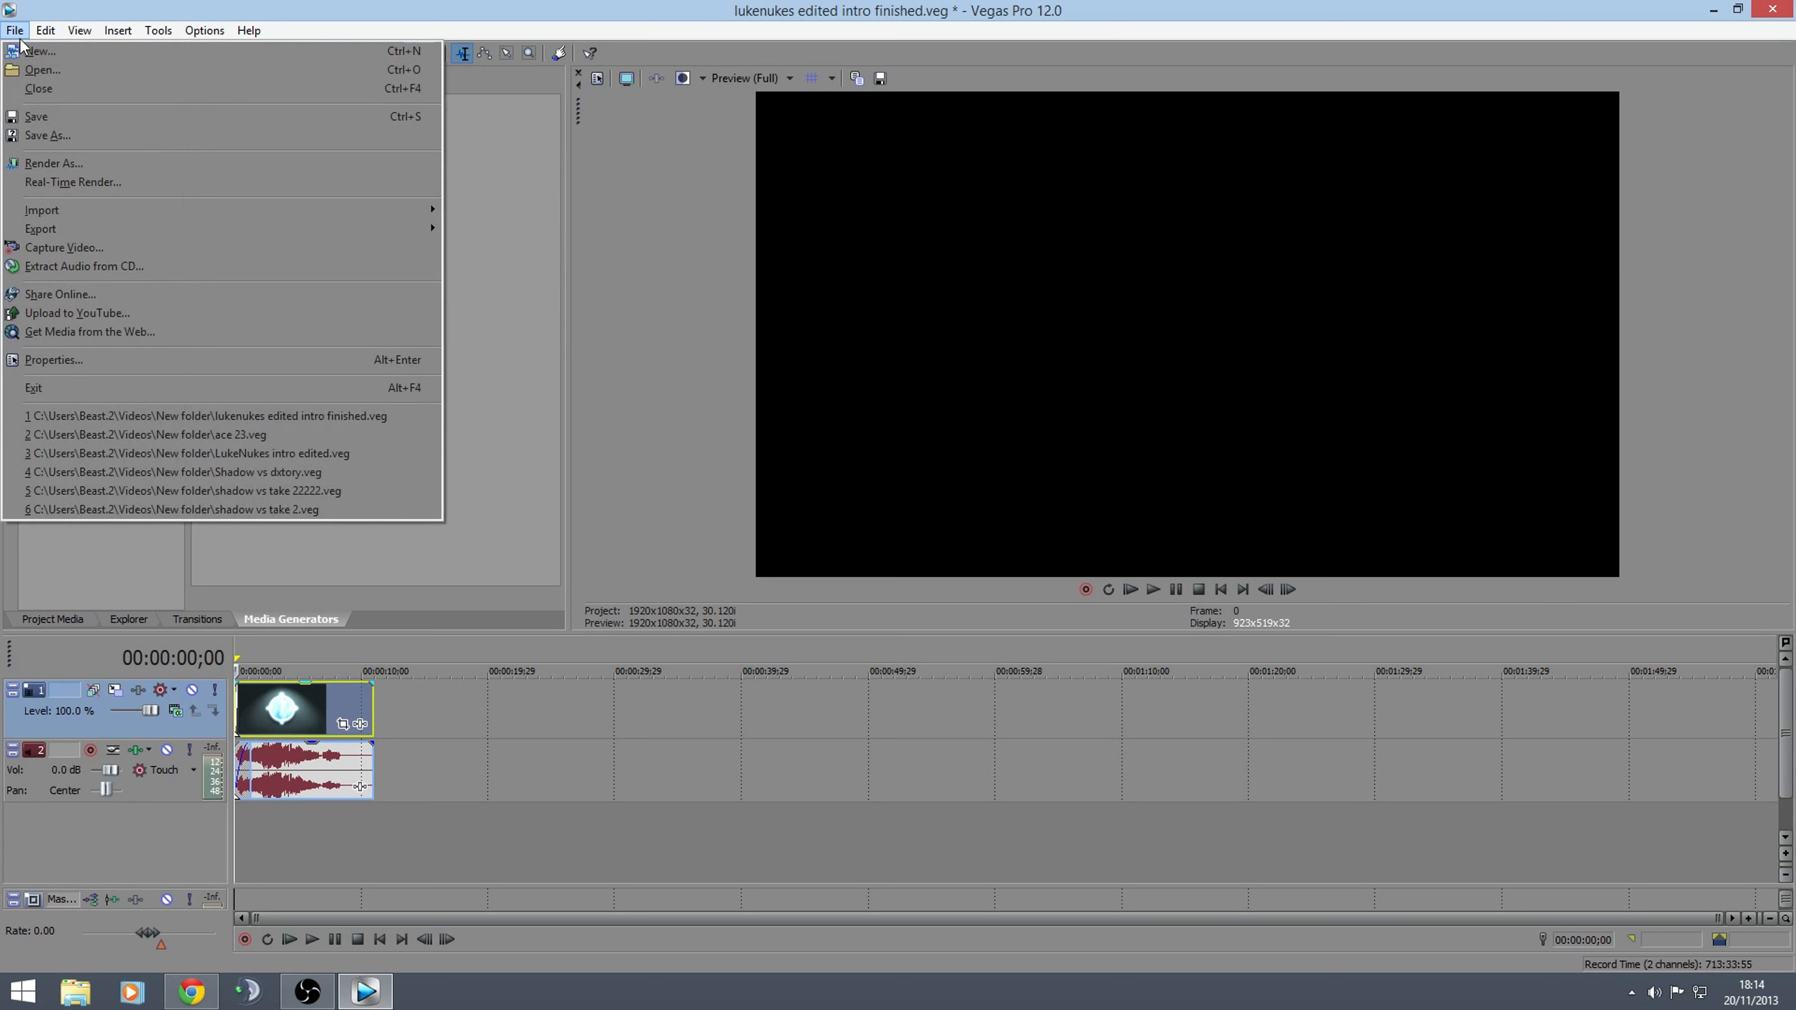
{"action": "left_click", "coordinate": [82, 160]}
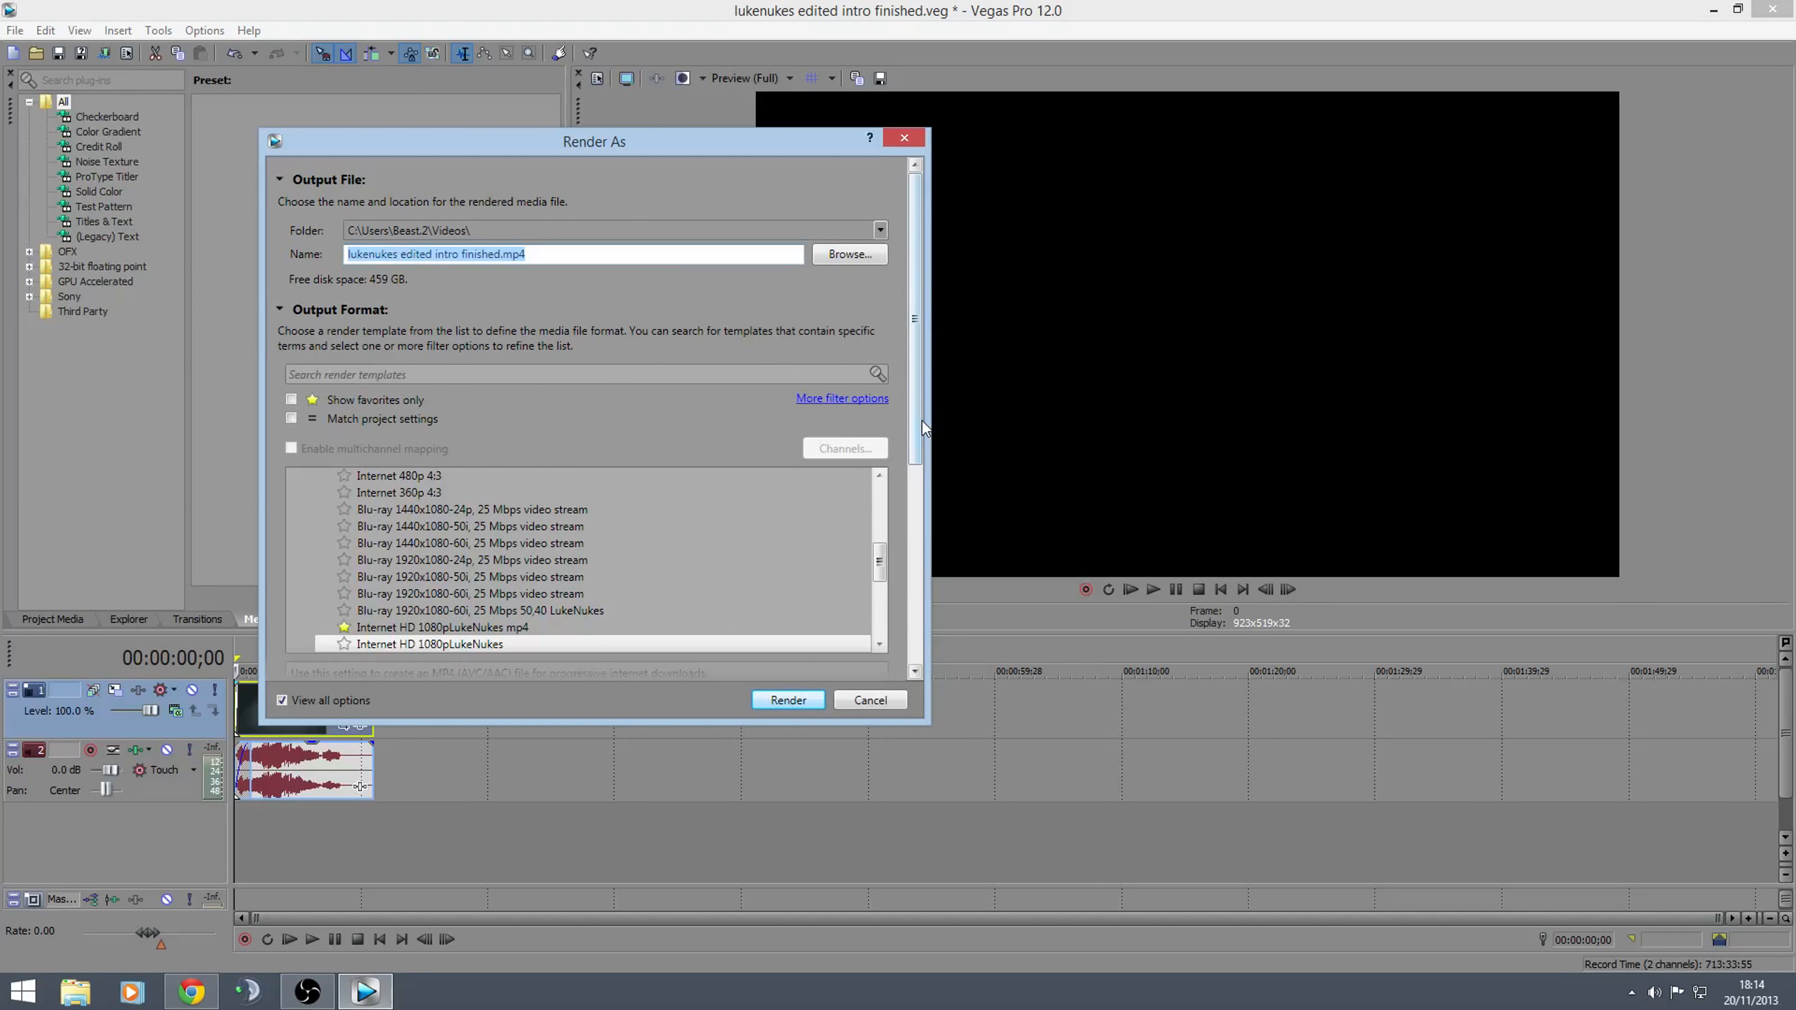
{"action": "left_click_drag", "start_coordinate": [916, 415], "coordinate": [916, 426]}
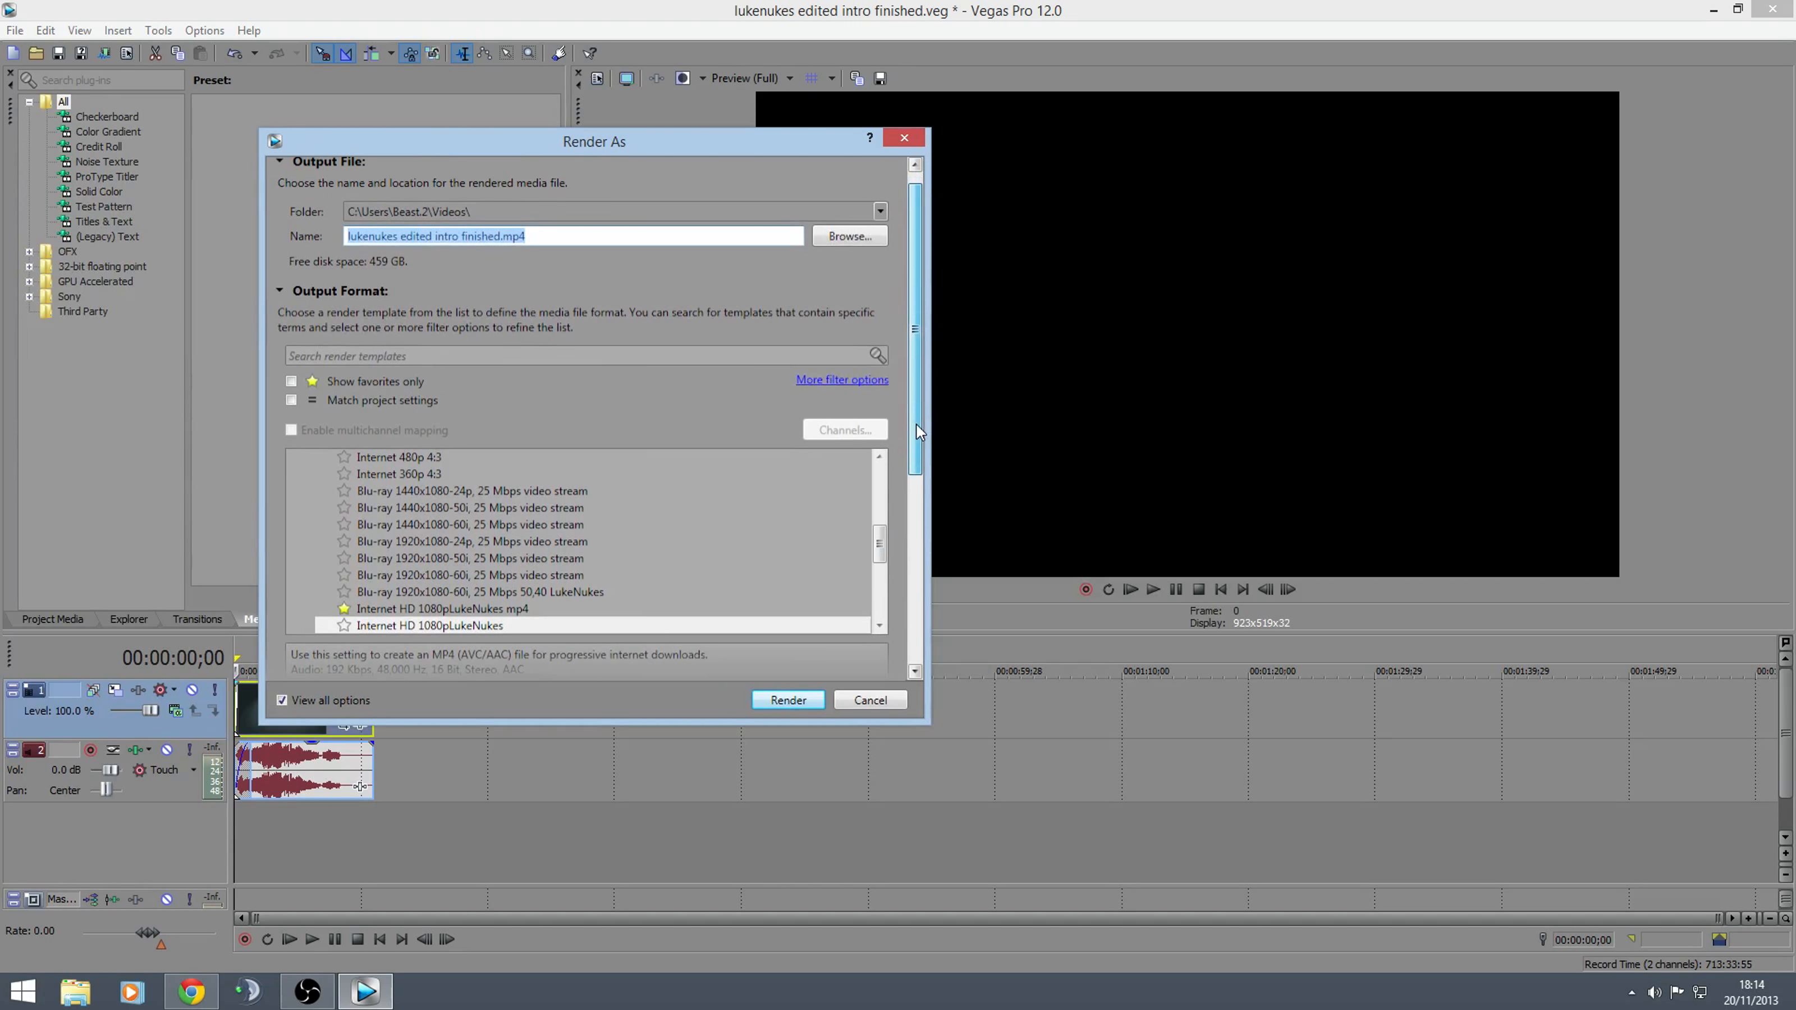
{"action": "left_click_drag", "start_coordinate": [881, 543], "coordinate": [883, 505]}
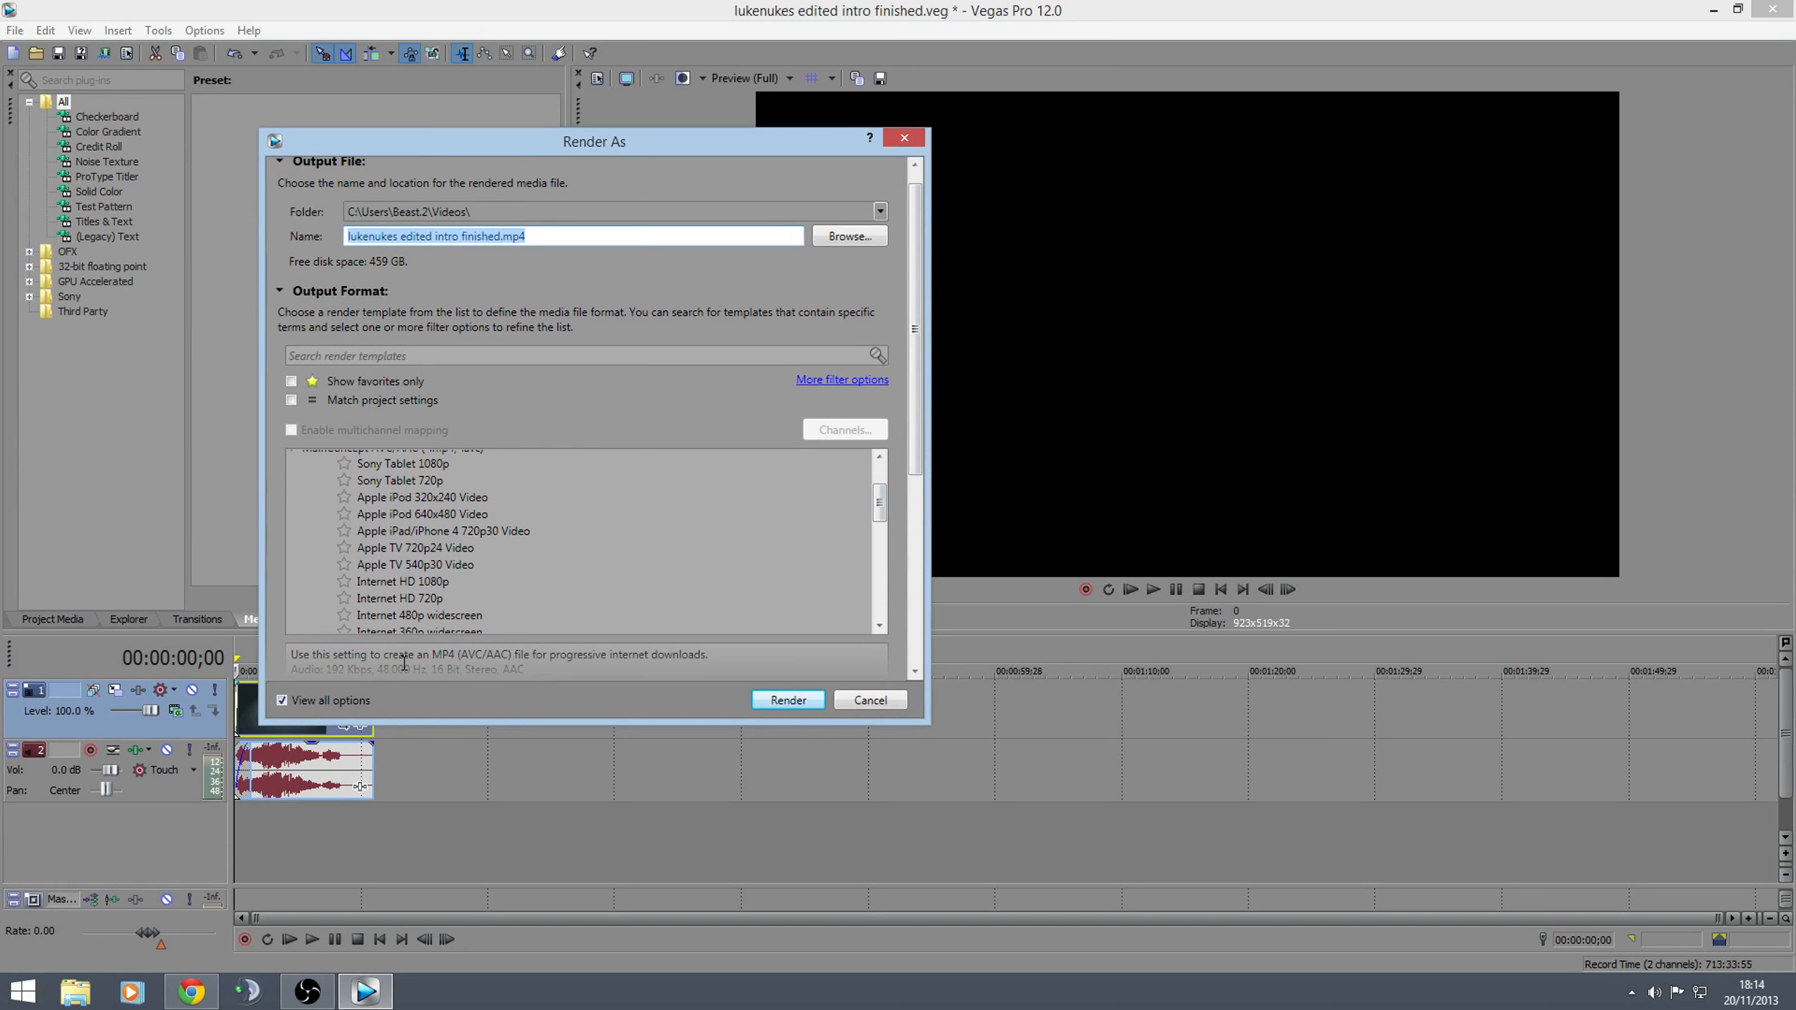
{"action": "mouse_move", "coordinate": [887, 513]}
{"action": "left_mouse_down"}
{"action": "mouse_move", "coordinate": [885, 493]}
{"action": "mouse_move", "coordinate": [882, 566]}
{"action": "mouse_move", "coordinate": [884, 526]}
{"action": "left_mouse_up"}
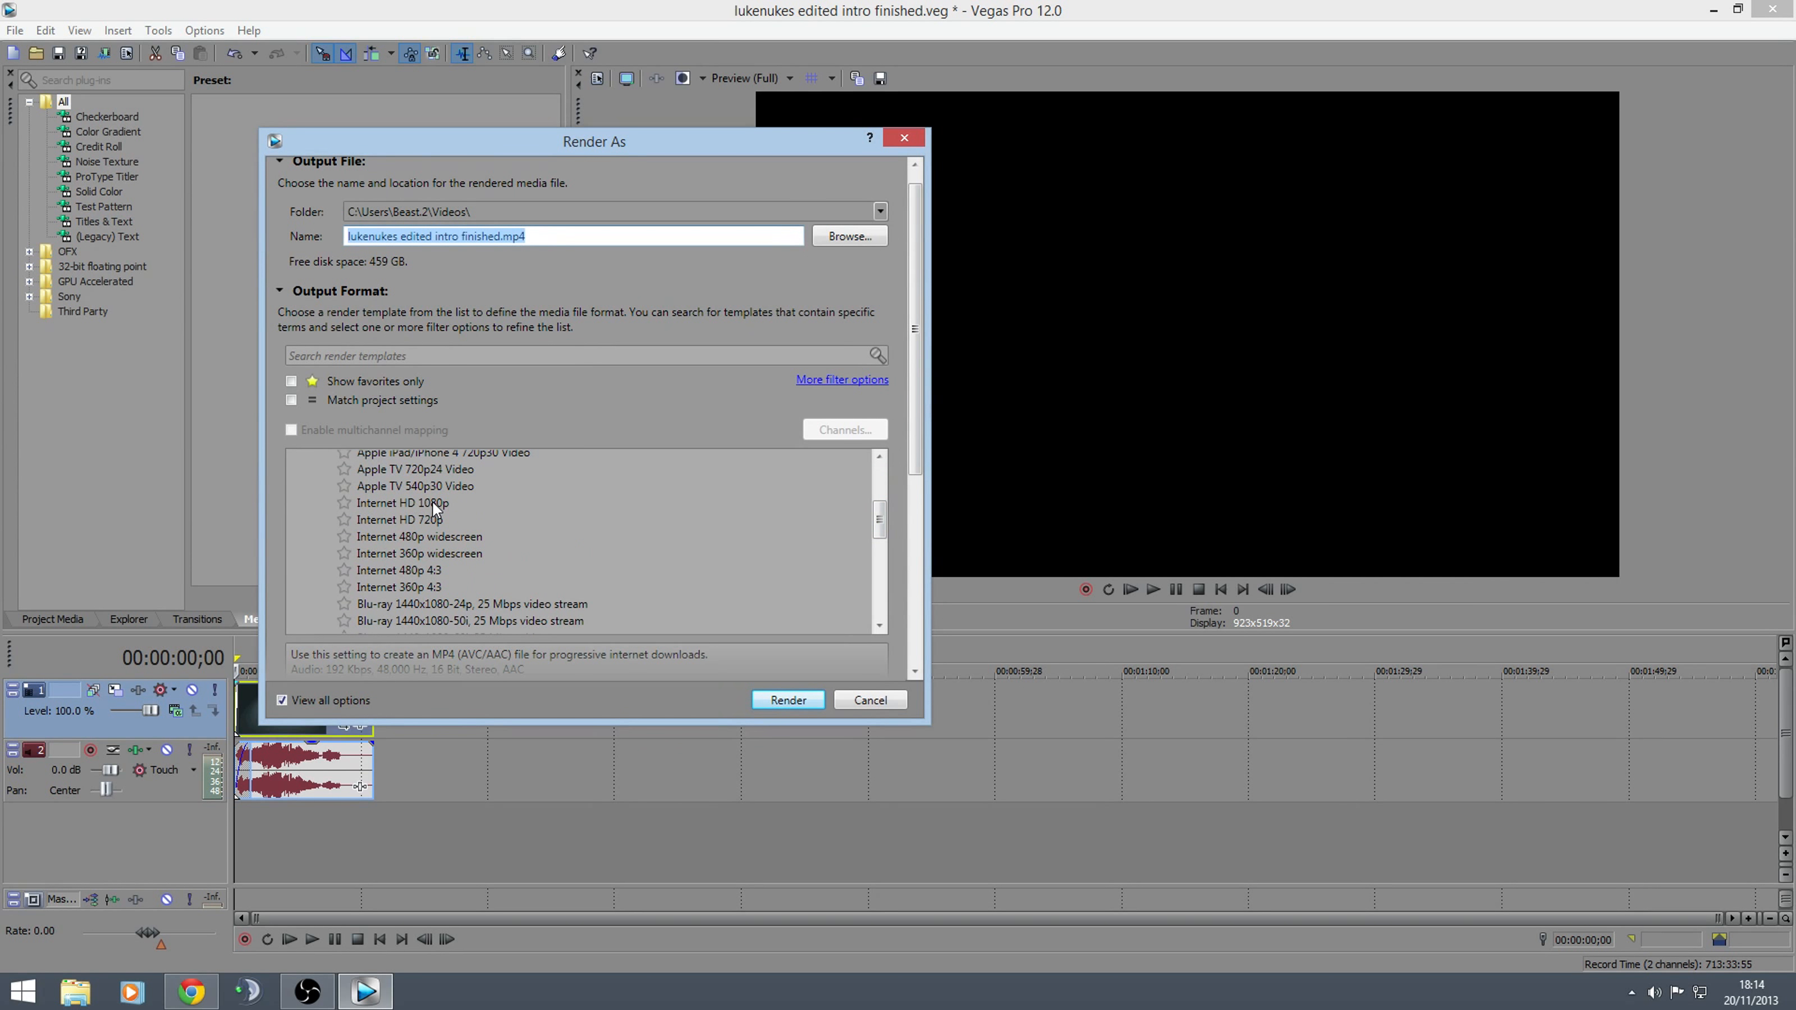
{"action": "left_click_drag", "start_coordinate": [882, 525], "coordinate": [885, 563]}
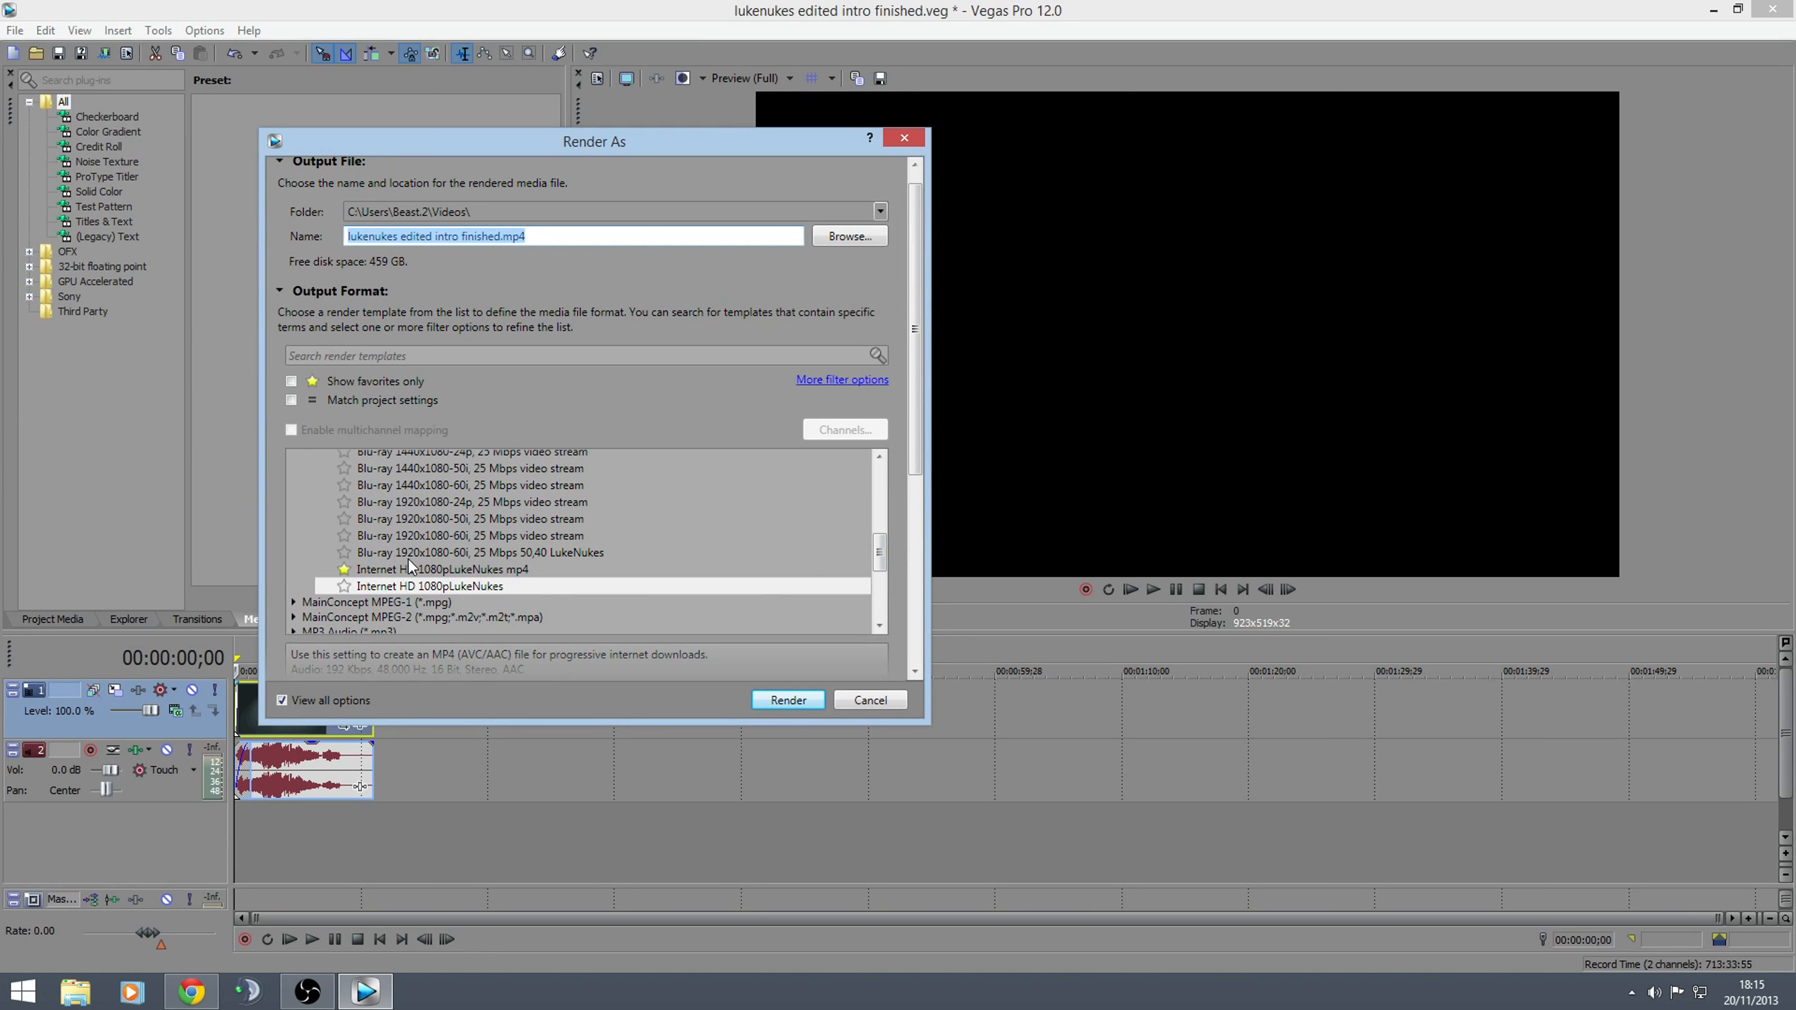
Try selecting the Blu-ray 1920x1080-60i, 25 Mbps video stream template and the standard Internet HD 1080p template
{"action": "left_click", "coordinate": [508, 536]}
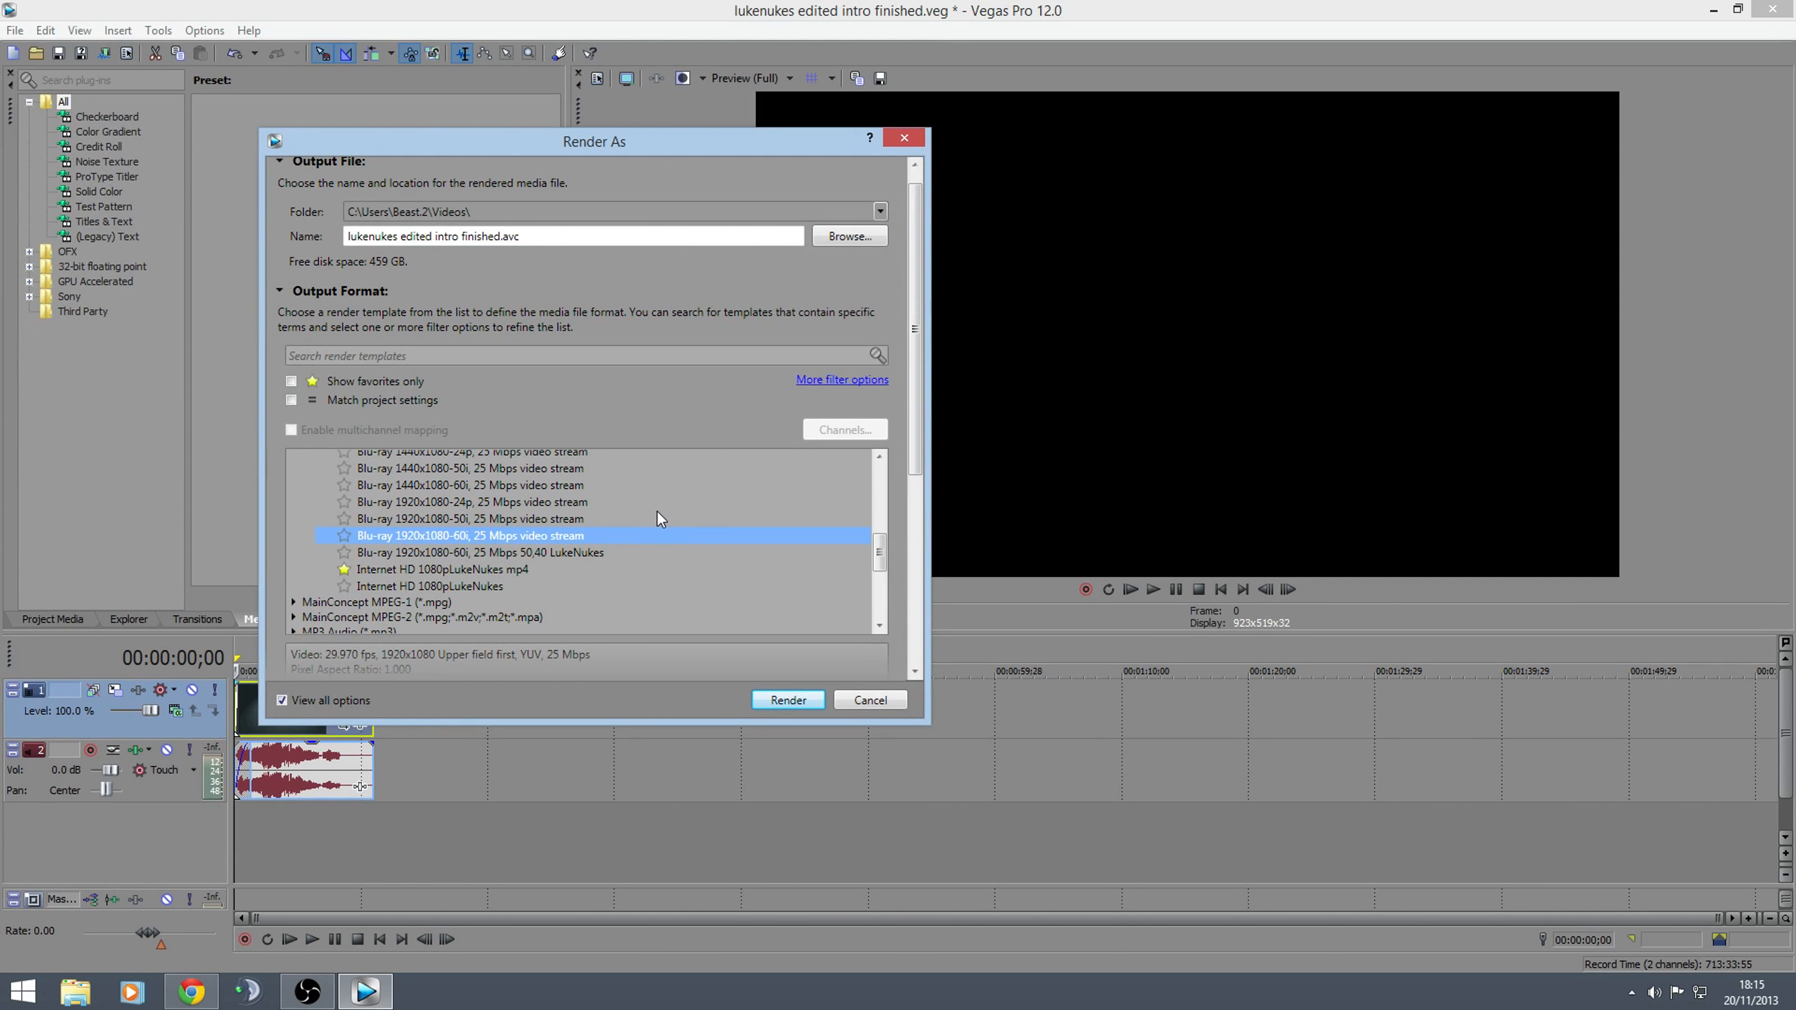
{"action": "left_click_drag", "start_coordinate": [881, 565], "coordinate": [881, 530]}
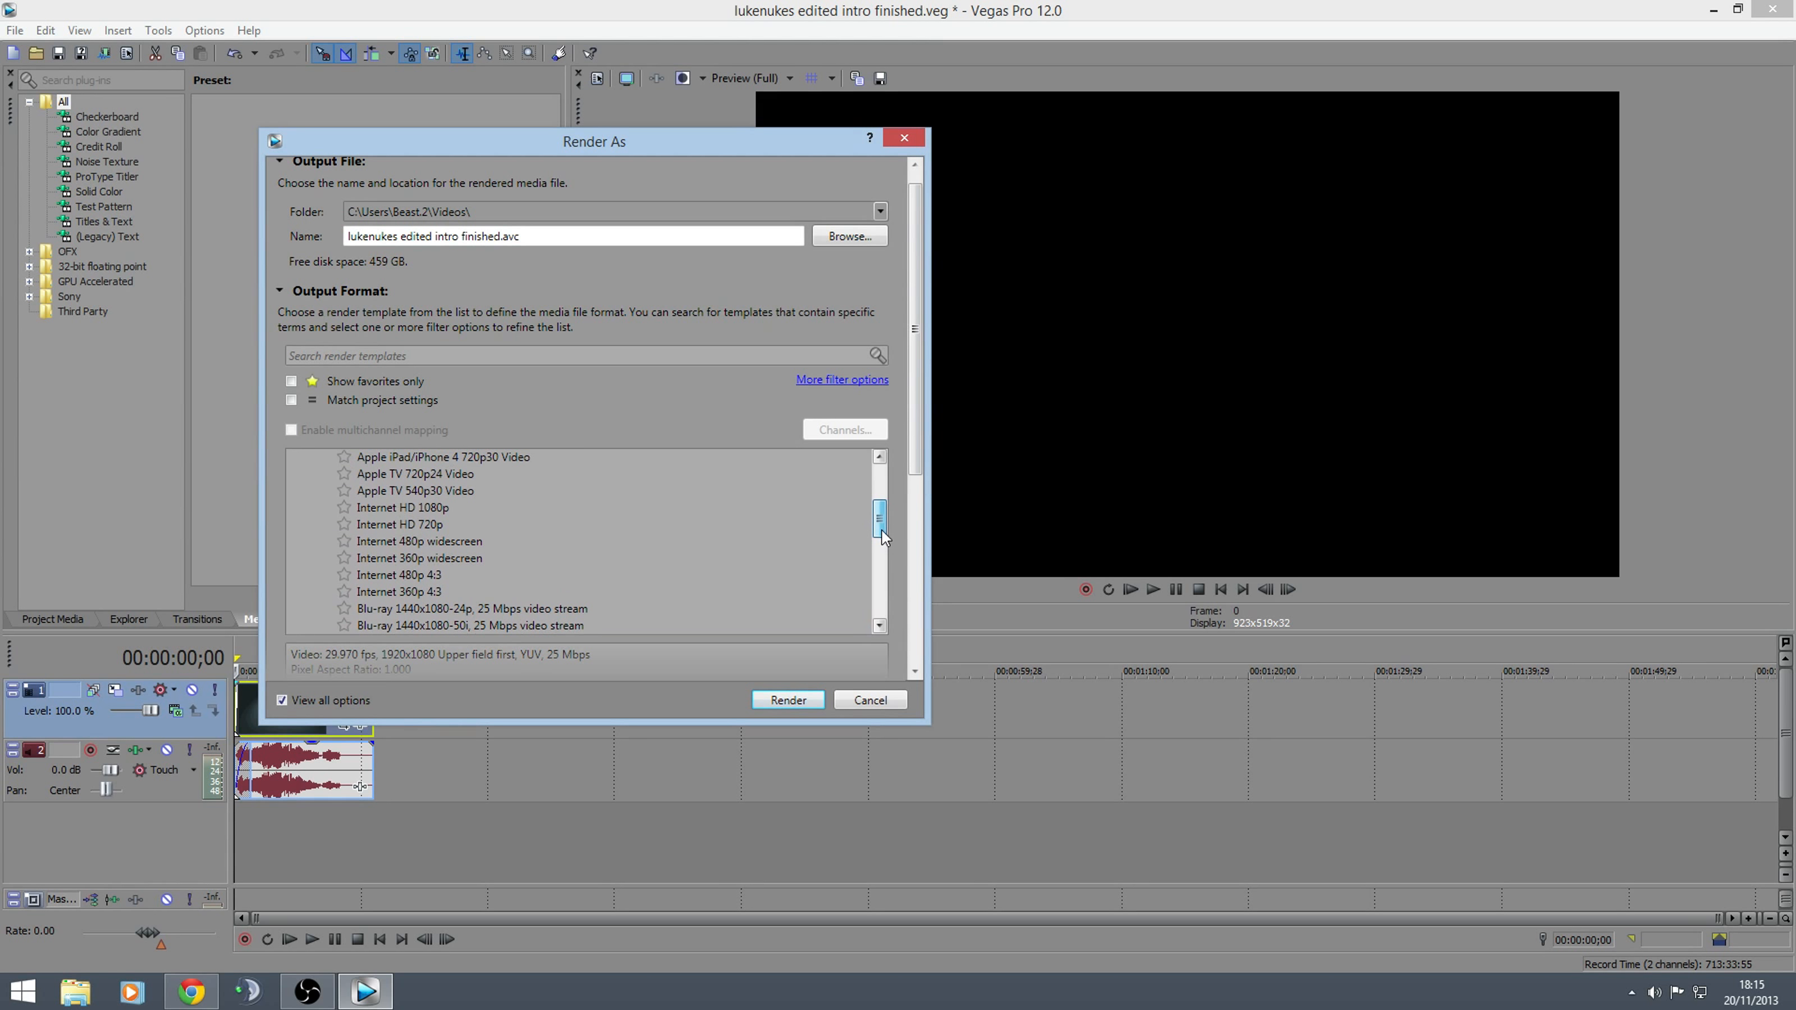
{"action": "left_click", "coordinate": [389, 508]}
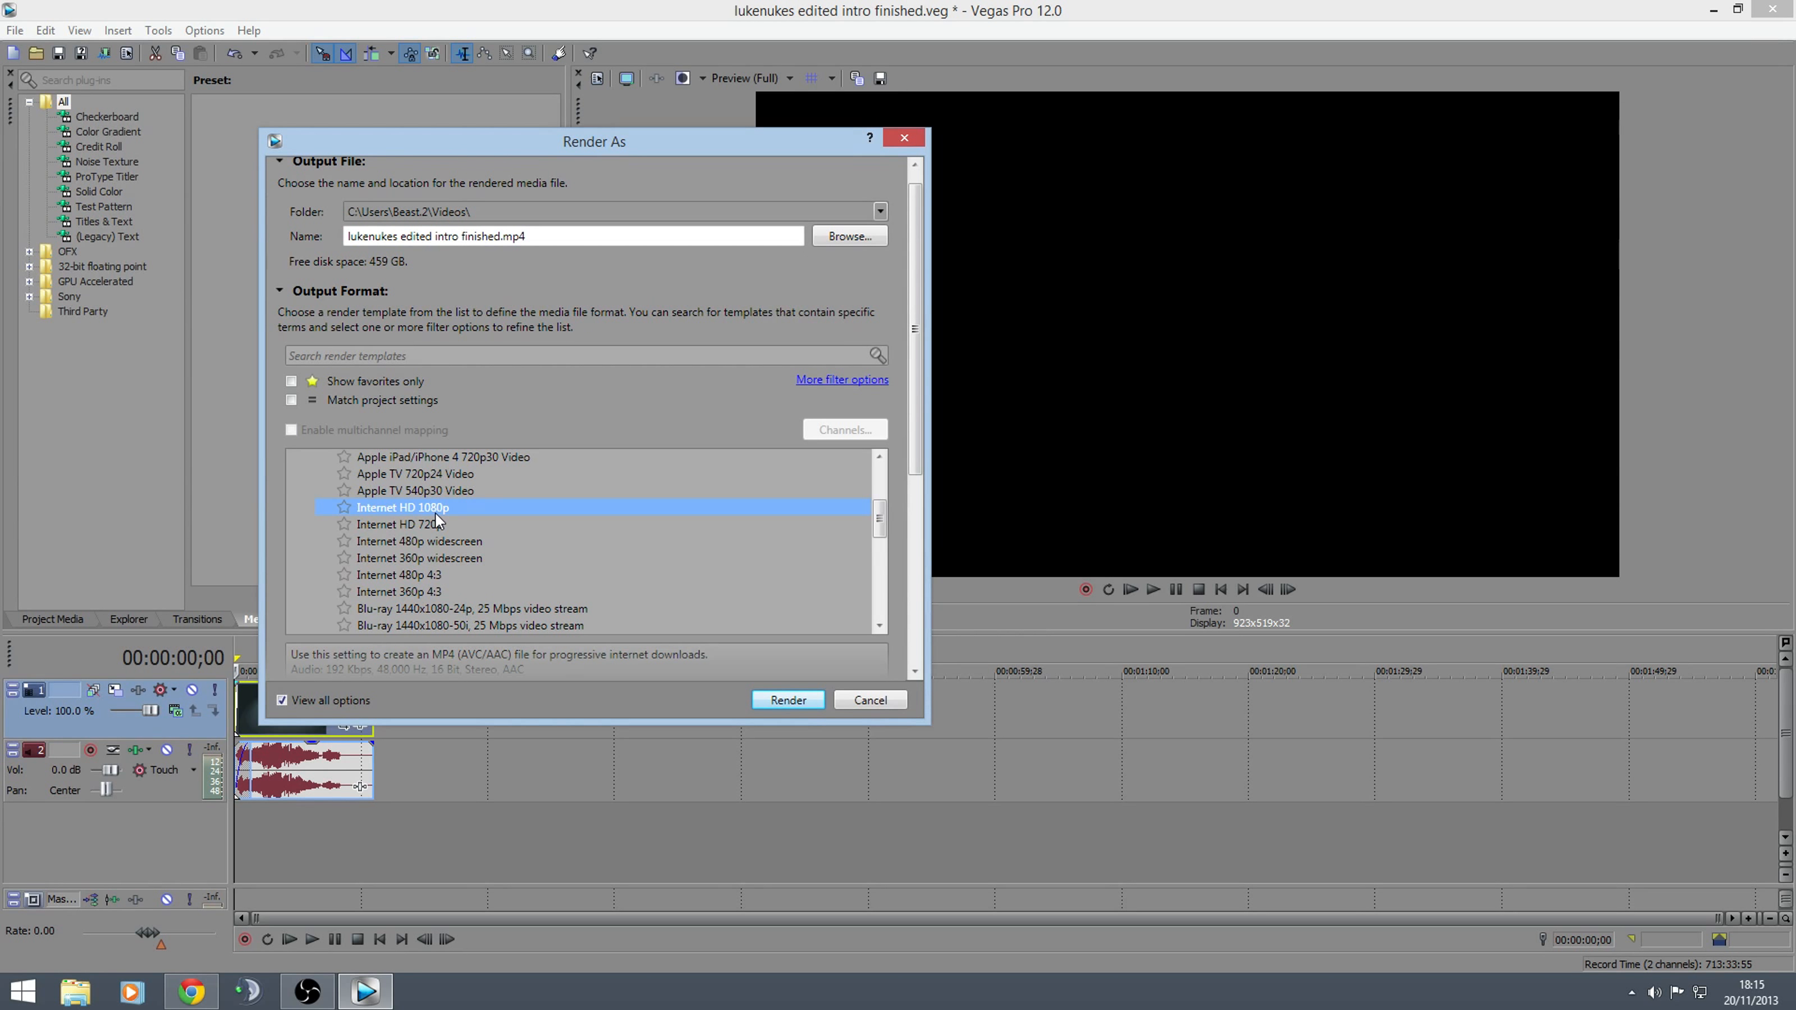
{"action": "mouse_move", "coordinate": [880, 530]}
{"action": "left_mouse_down"}
{"action": "mouse_move", "coordinate": [881, 494]}
{"action": "mouse_move", "coordinate": [880, 518]}
{"action": "left_mouse_up"}
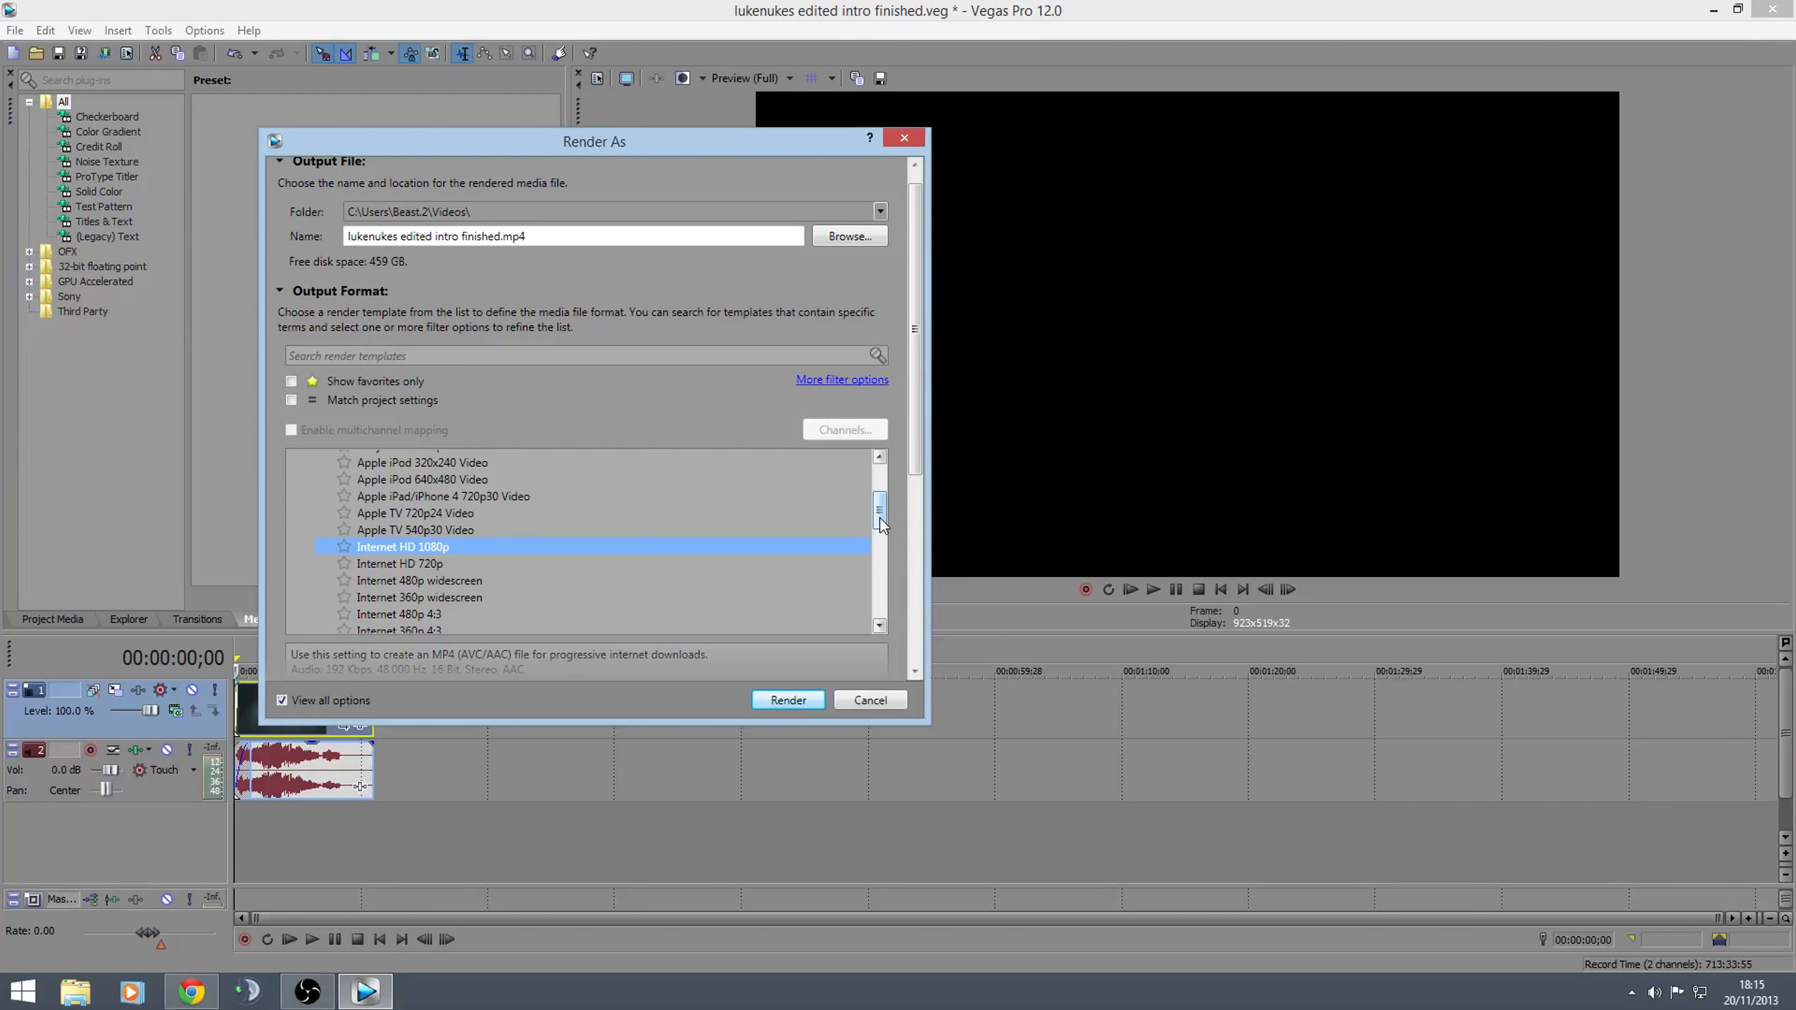
{"action": "left_click_drag", "start_coordinate": [880, 524], "coordinate": [879, 581]}
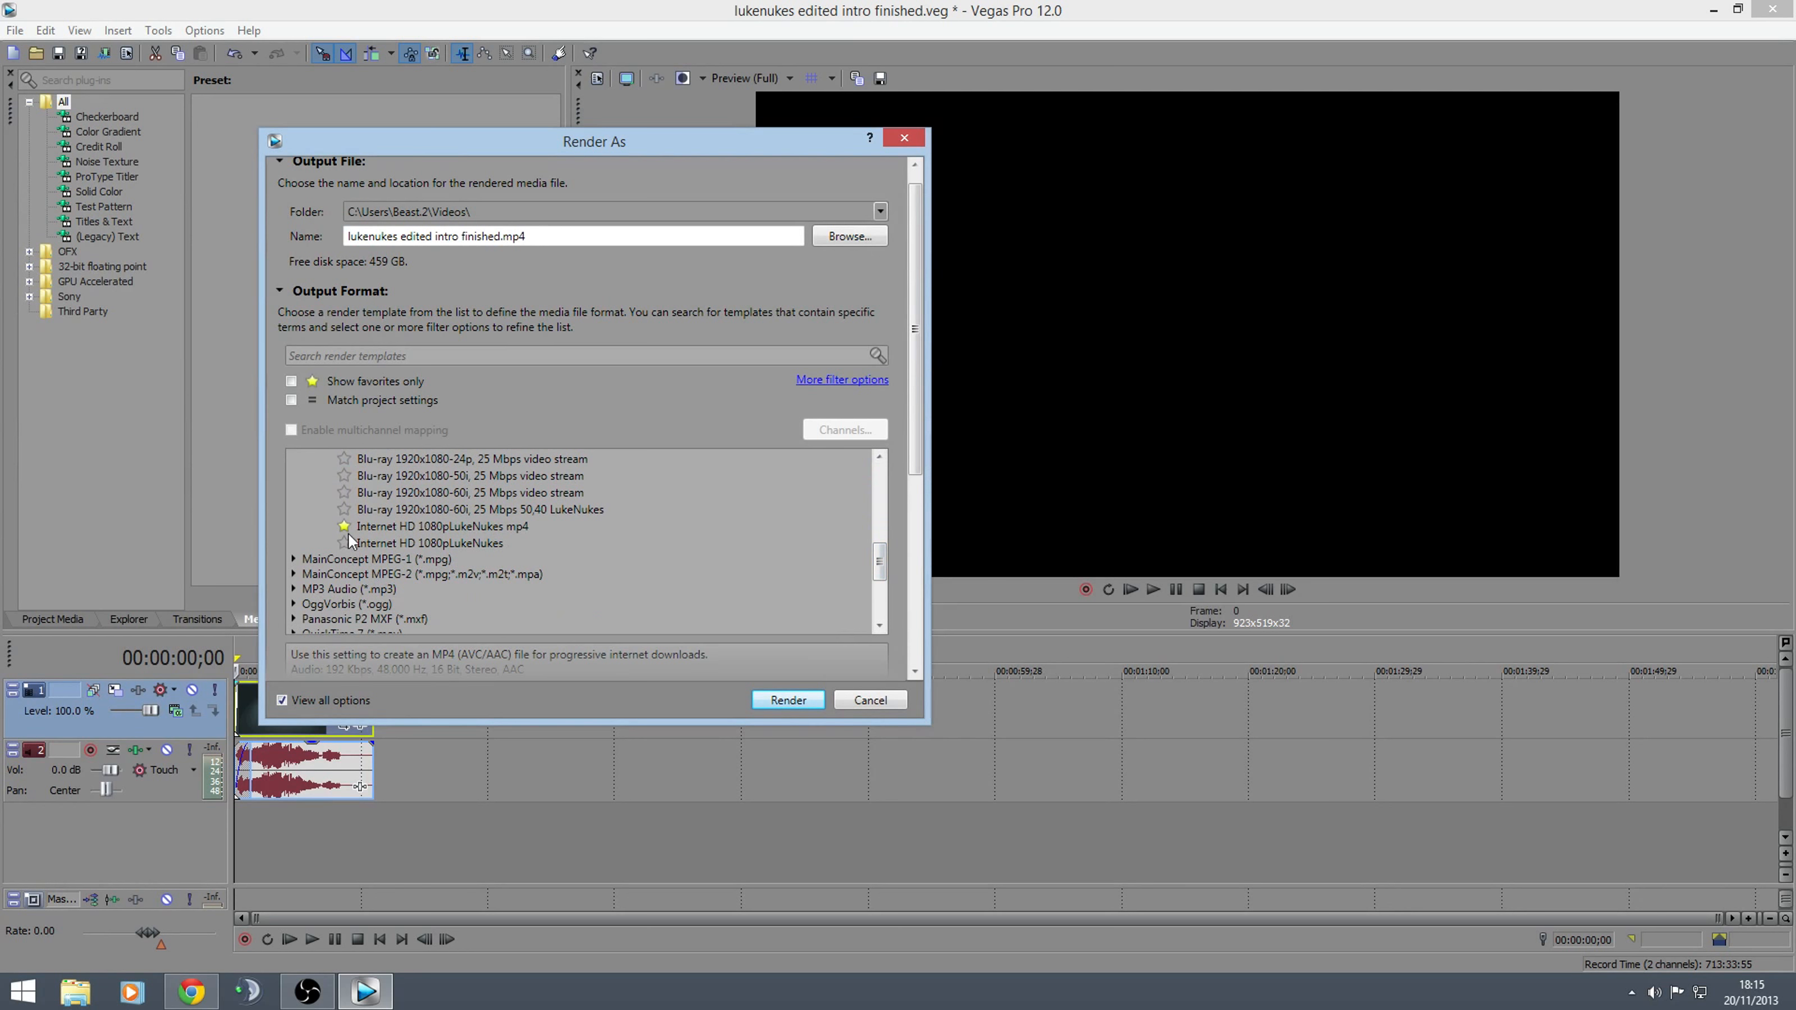
Select the starred custom Internet HD 1080p mp4 template and open its custom settings
{"action": "left_click", "coordinate": [385, 530]}
{"action": "left_click_drag", "start_coordinate": [879, 551], "coordinate": [878, 580]}
{"action": "left_click_drag", "start_coordinate": [912, 459], "coordinate": [912, 528]}
{"action": "left_click", "coordinate": [349, 609]}
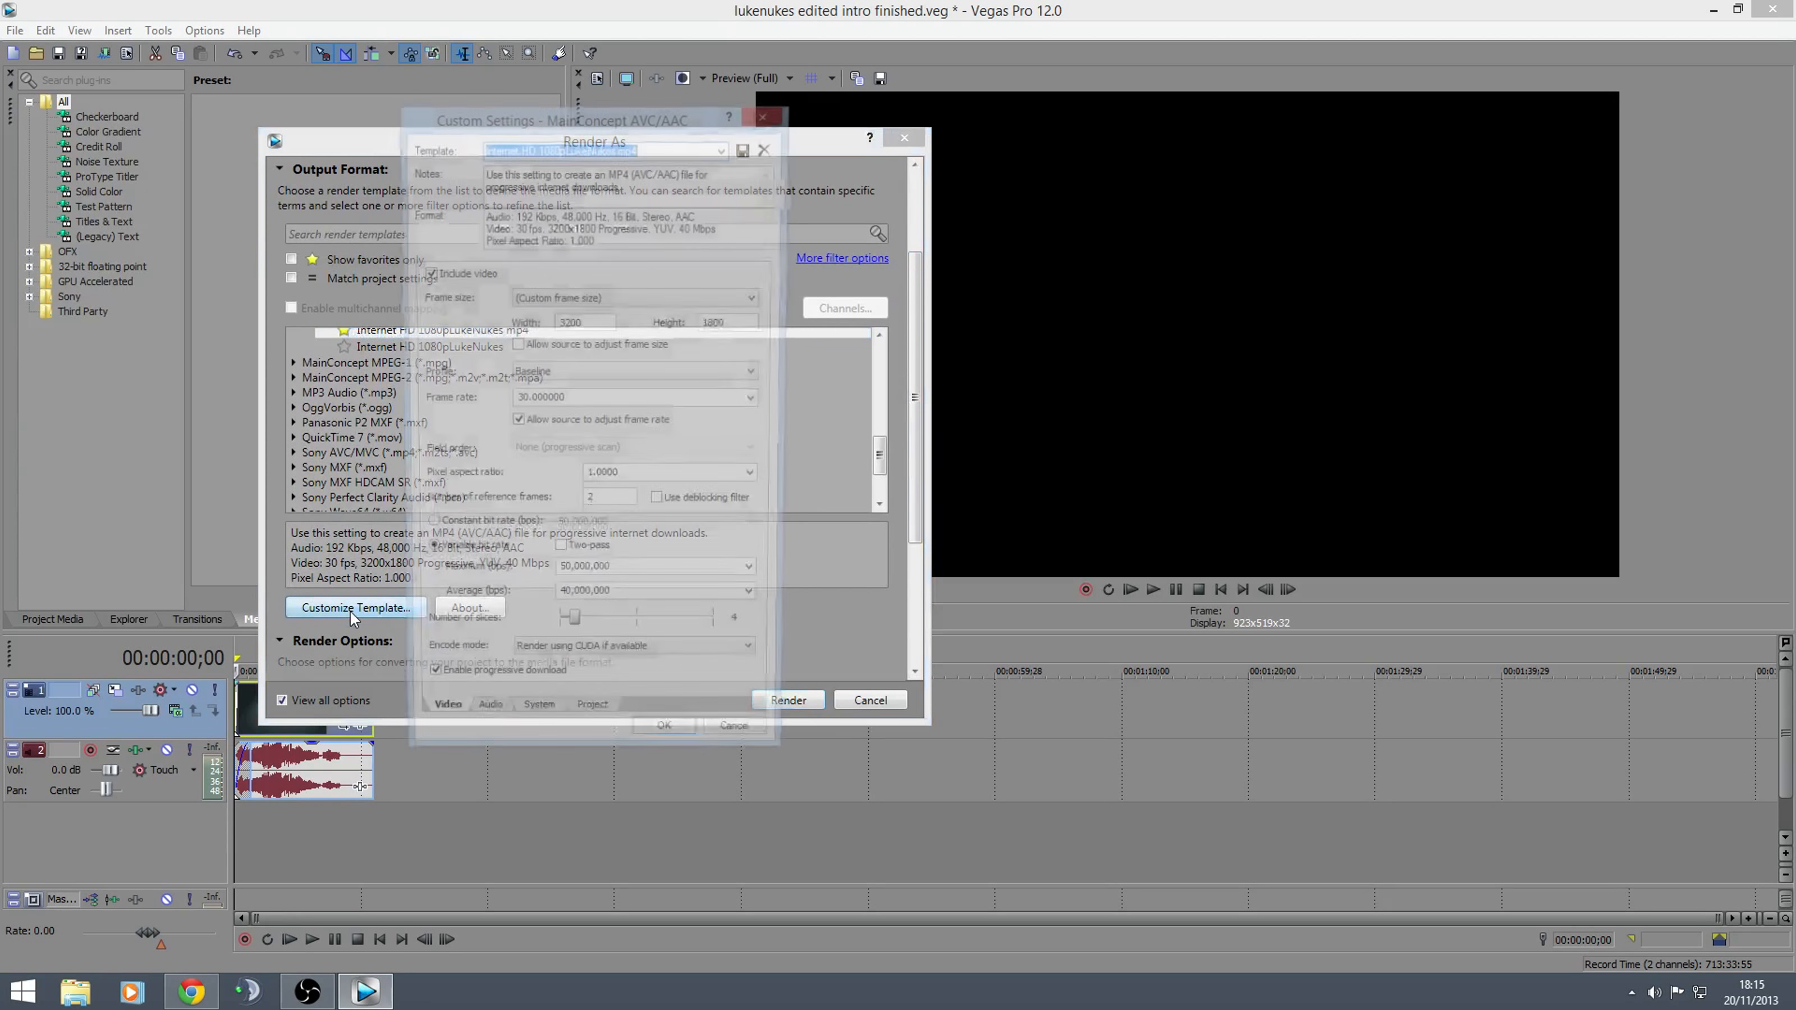
Examine the custom template's name, frame size options, width and height
{"action": "left_click", "coordinate": [654, 144]}
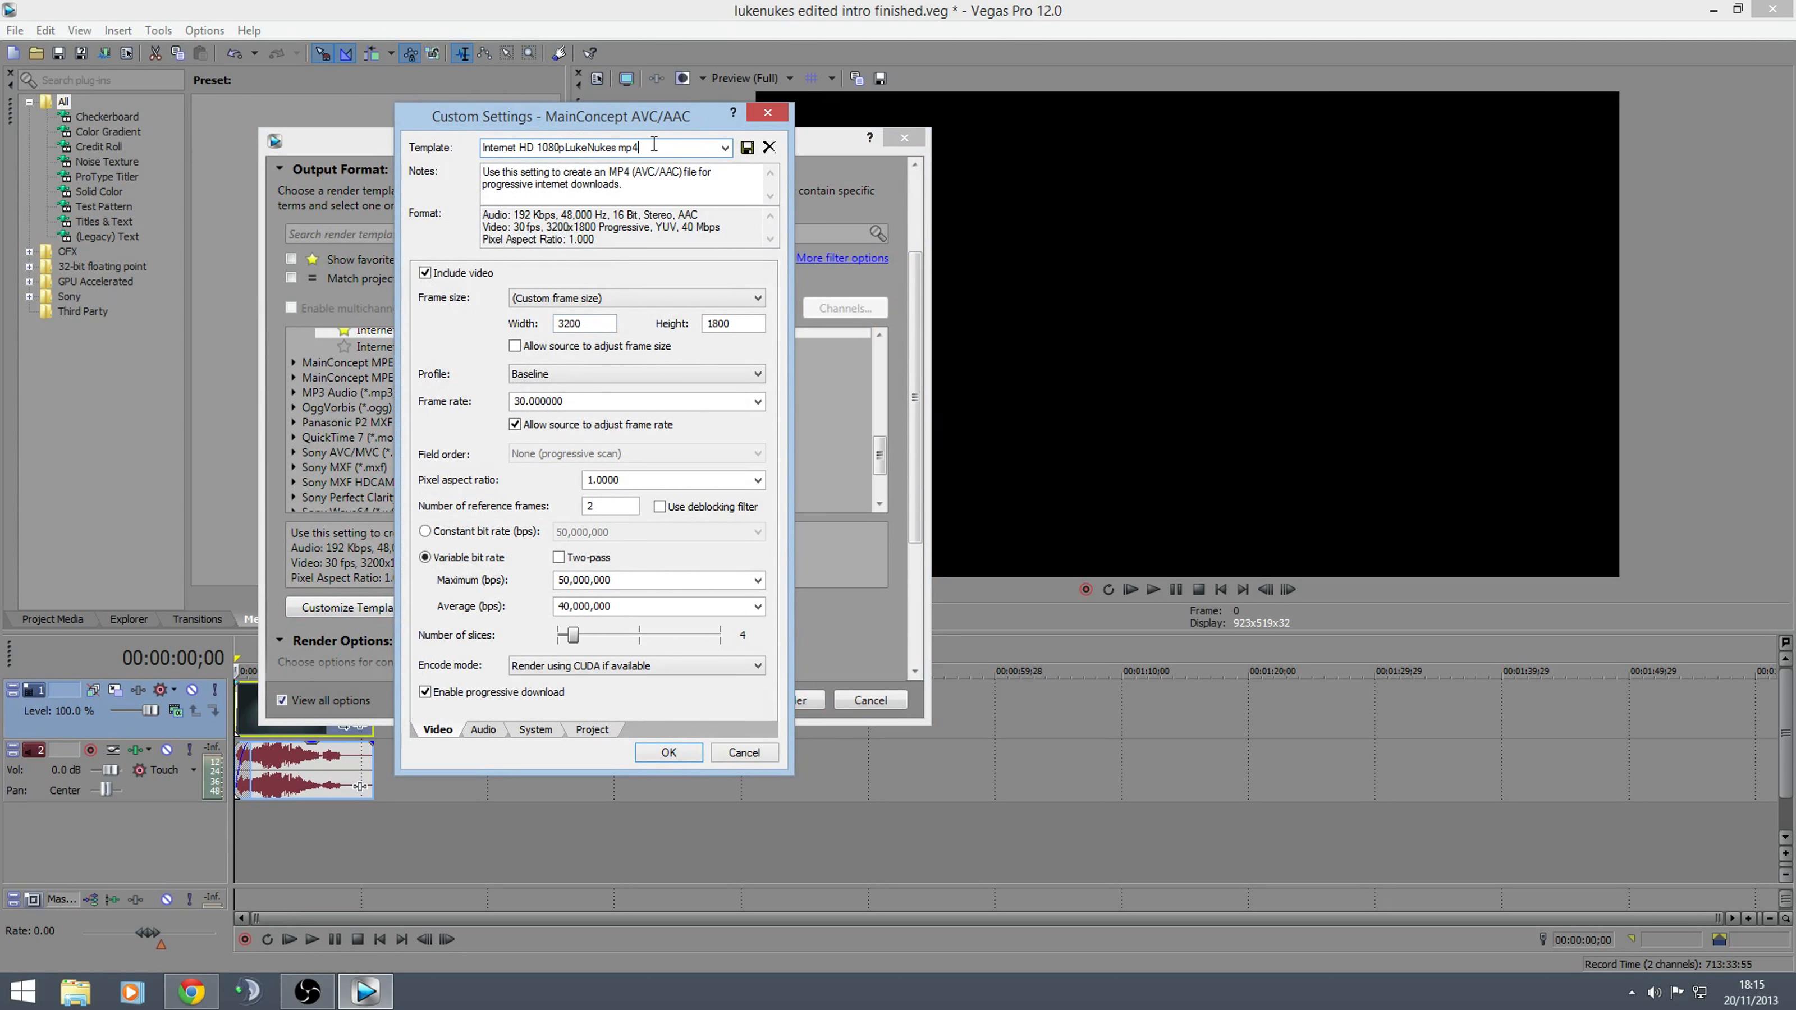
{"action": "left_click_drag", "start_coordinate": [565, 146], "coordinate": [641, 145]}
{"action": "left_click", "coordinate": [665, 150]}
{"action": "left_click", "coordinate": [734, 304]}
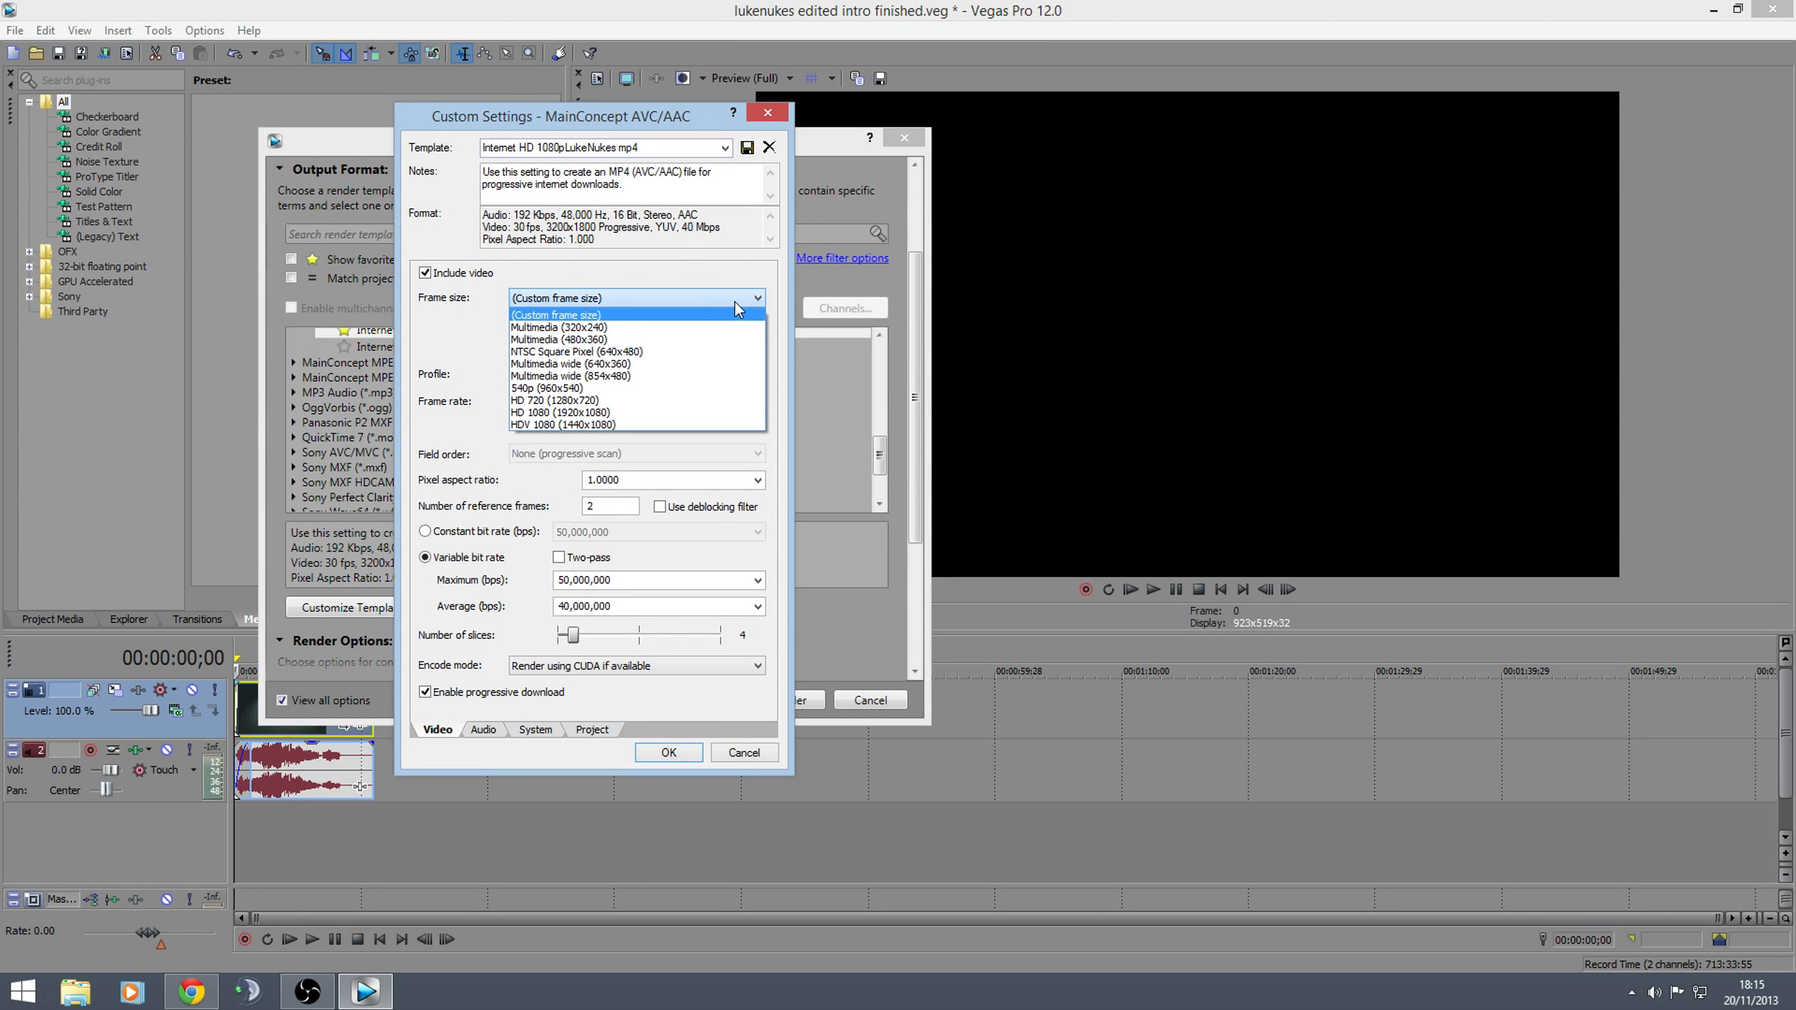
{"action": "left_click", "coordinate": [736, 292]}
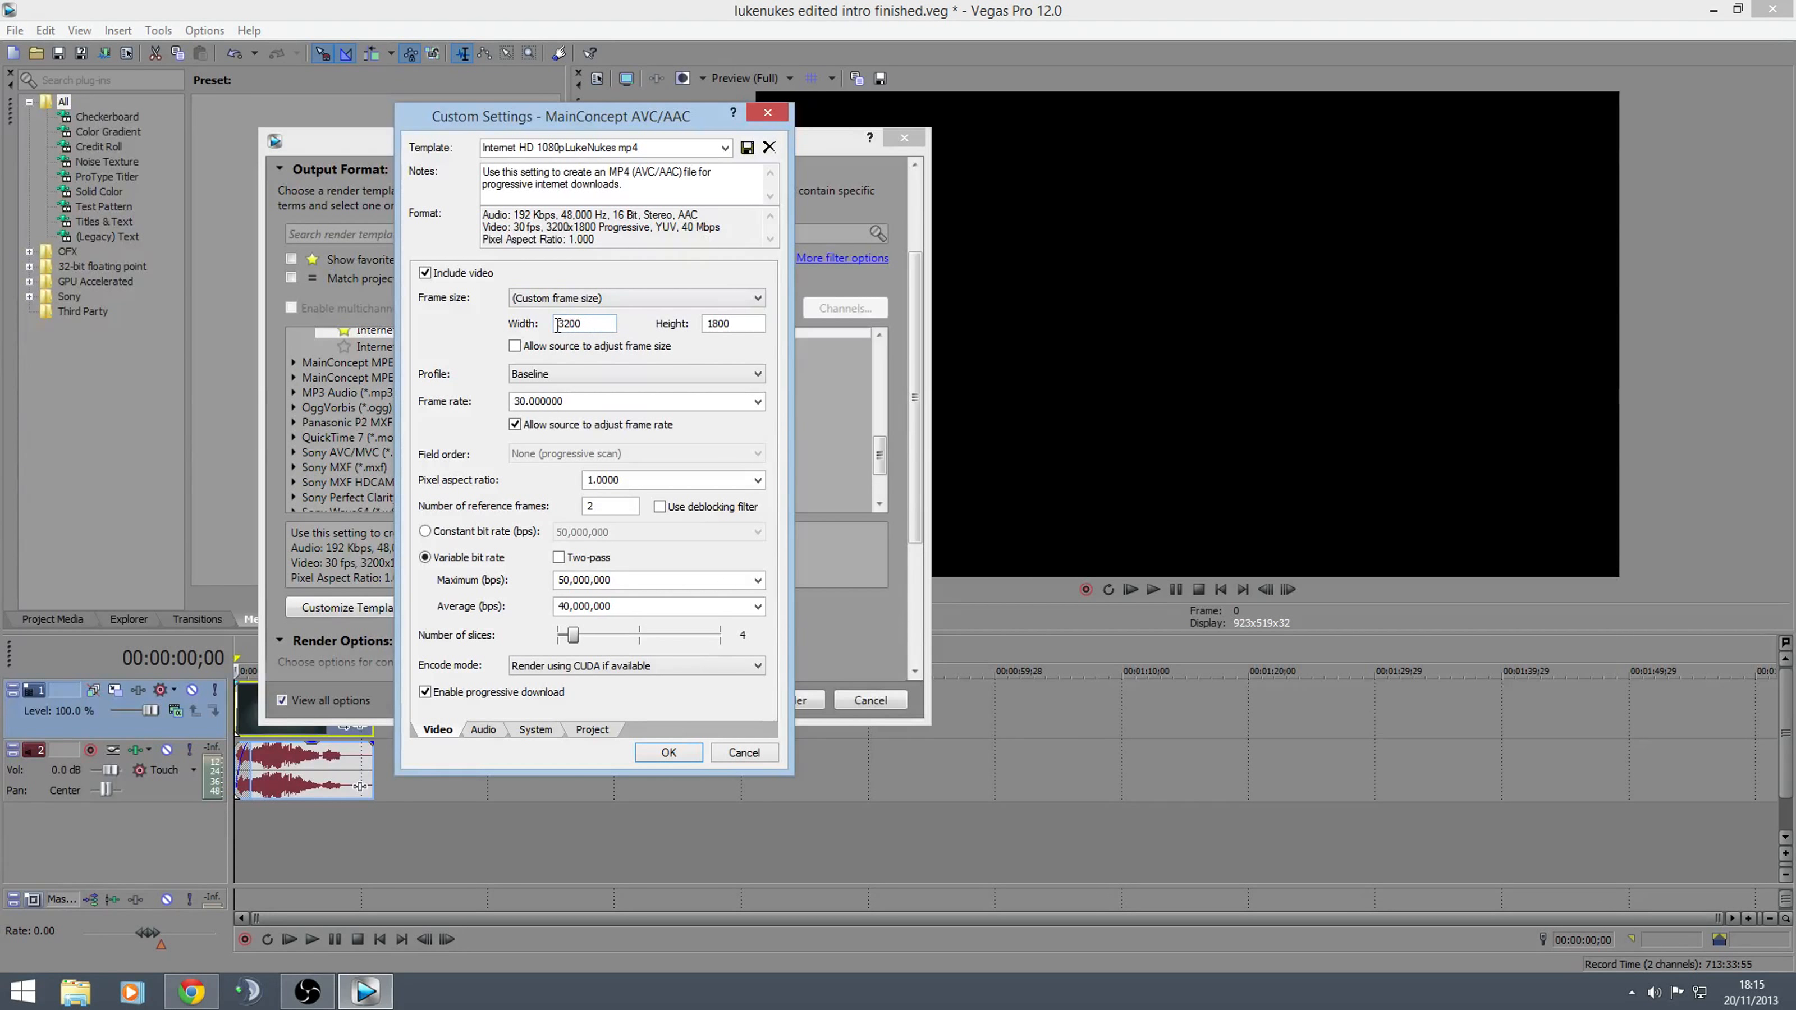
{"action": "left_click_drag", "start_coordinate": [559, 326], "coordinate": [582, 324]}
{"action": "left_click_drag", "start_coordinate": [707, 325], "coordinate": [732, 325]}
{"action": "left_click", "coordinate": [739, 324]}
Examine the profile and frame rate options of the custom template
{"action": "left_click", "coordinate": [747, 377]}
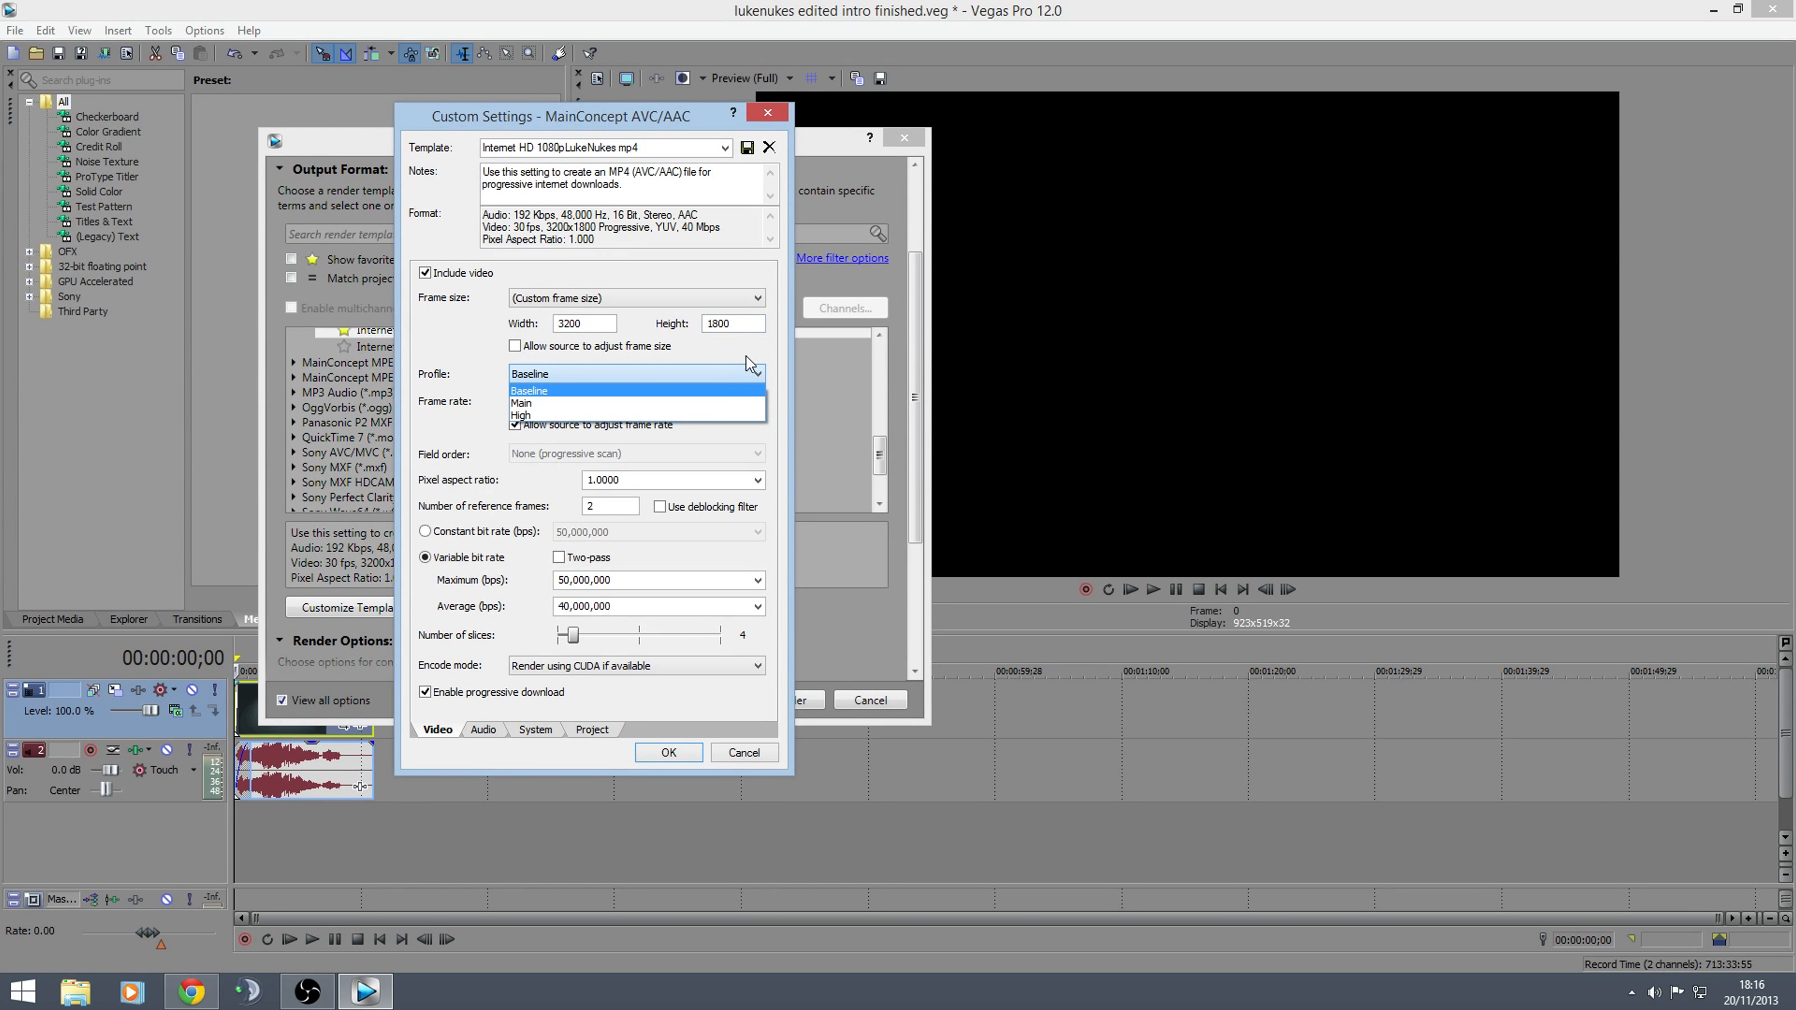
{"action": "left_click", "coordinate": [746, 357]}
{"action": "left_click", "coordinate": [752, 374]}
{"action": "left_click", "coordinate": [748, 363]}
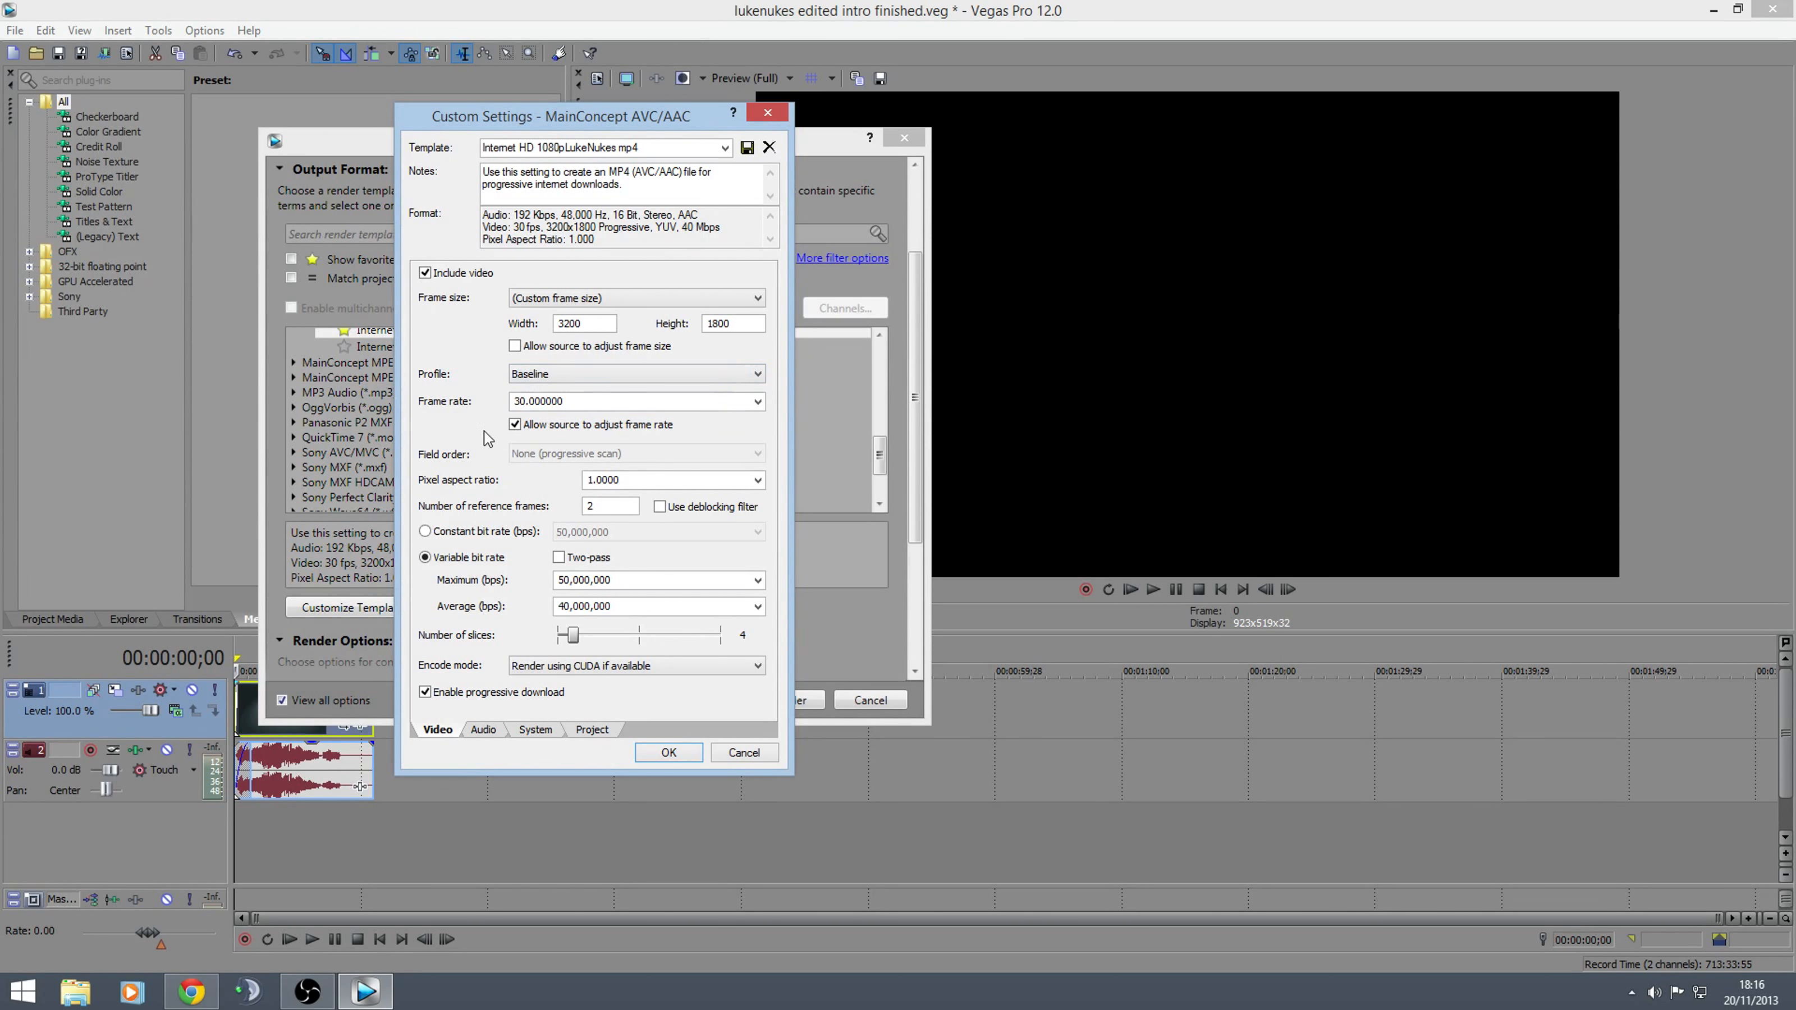
{"action": "left_click", "coordinate": [757, 402]}
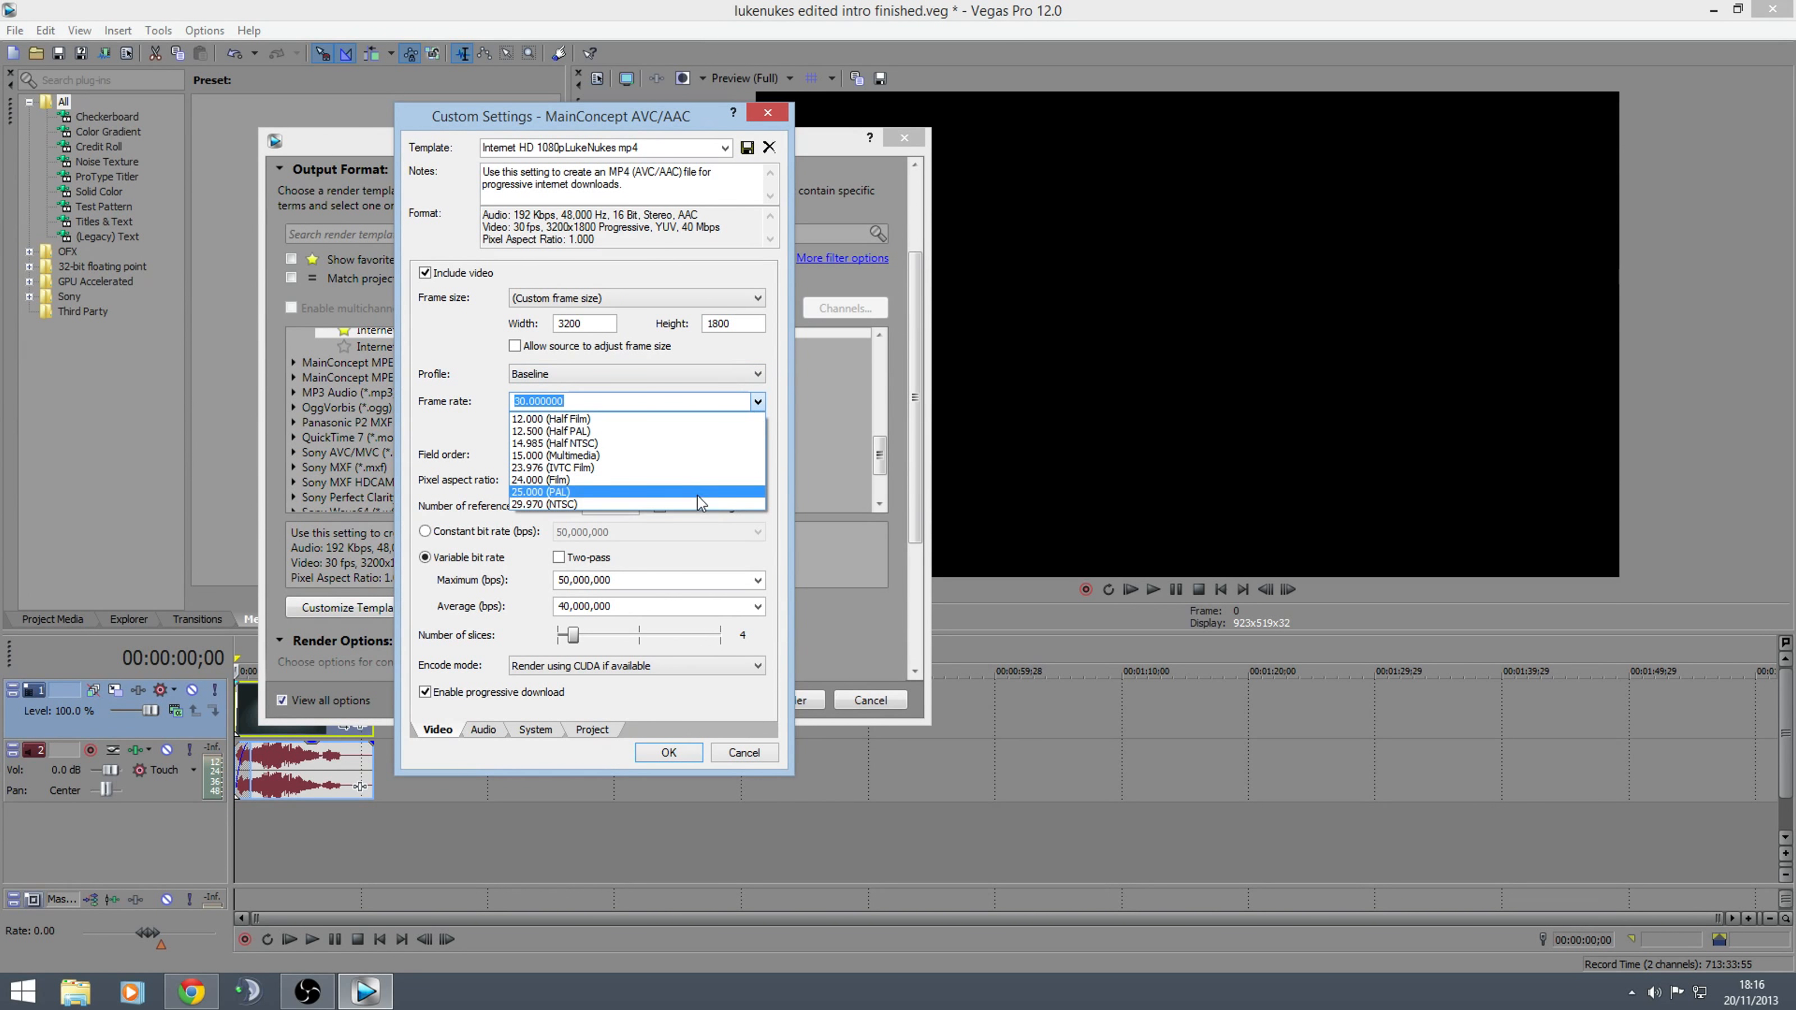
{"action": "left_click", "coordinate": [735, 362]}
{"action": "left_click", "coordinate": [577, 401]}
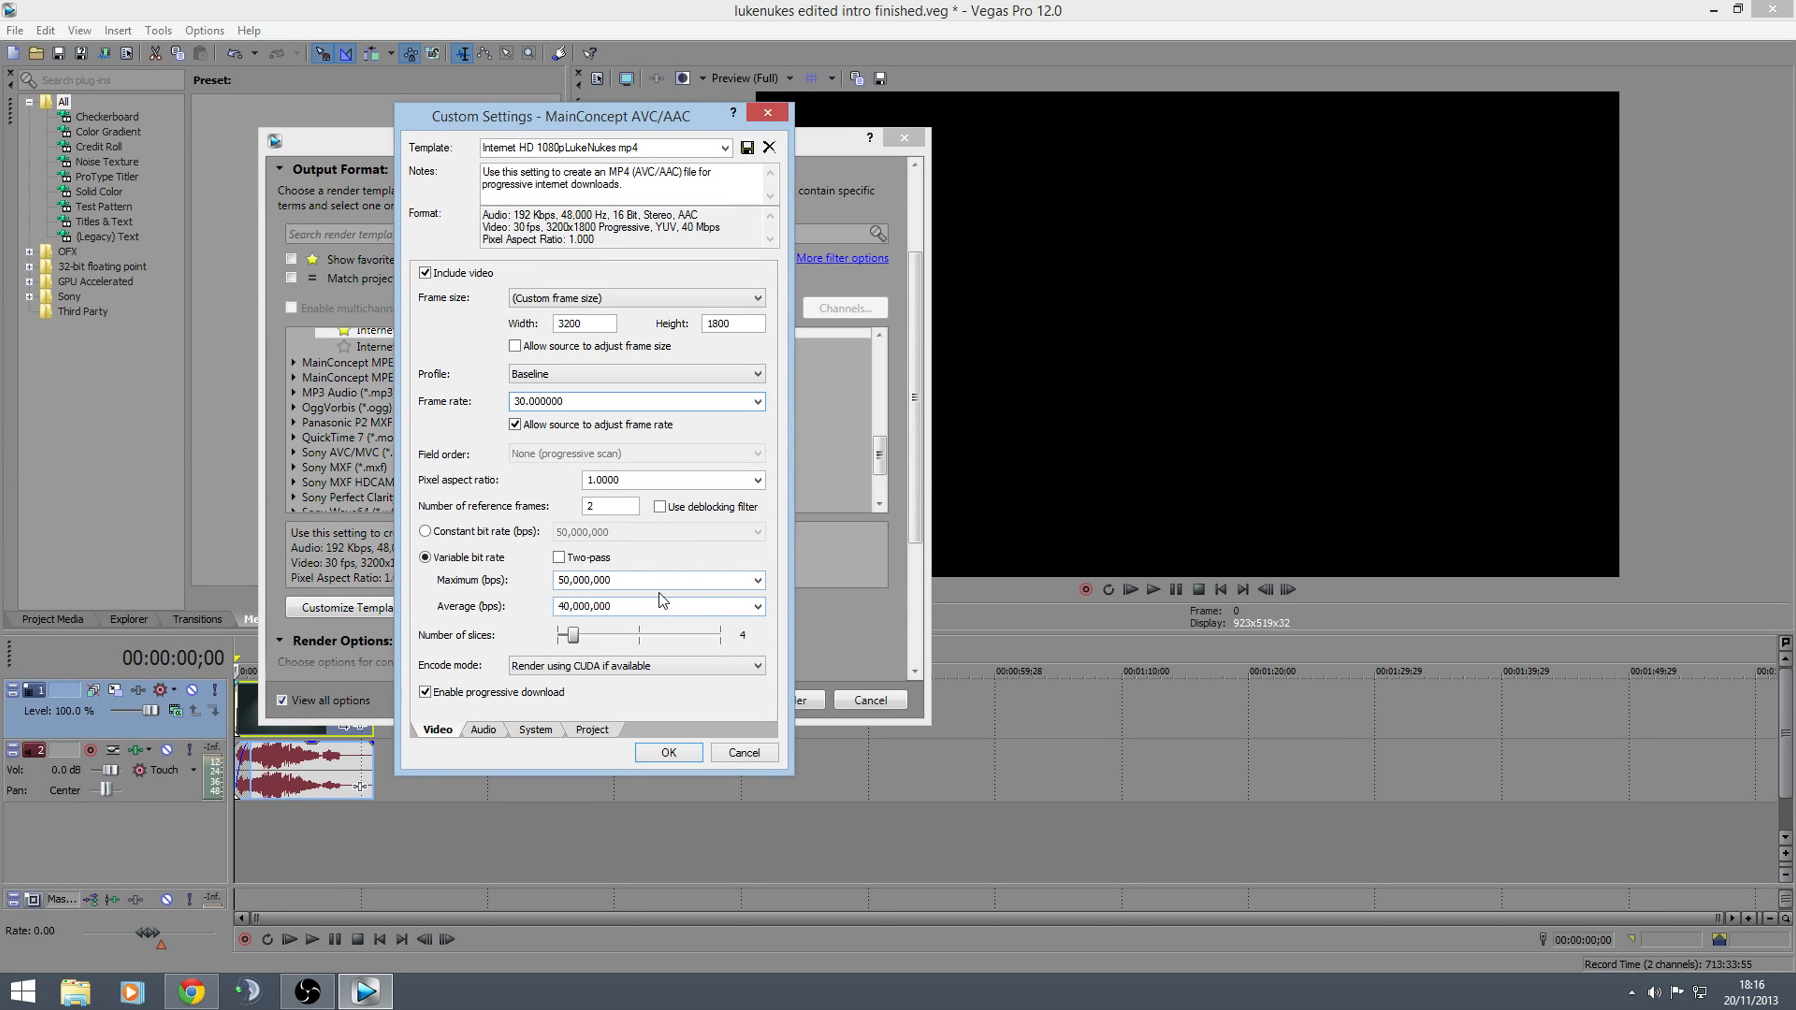
Examine the maximum and average variable bit rate options of the custom template
{"action": "left_click", "coordinate": [757, 581]}
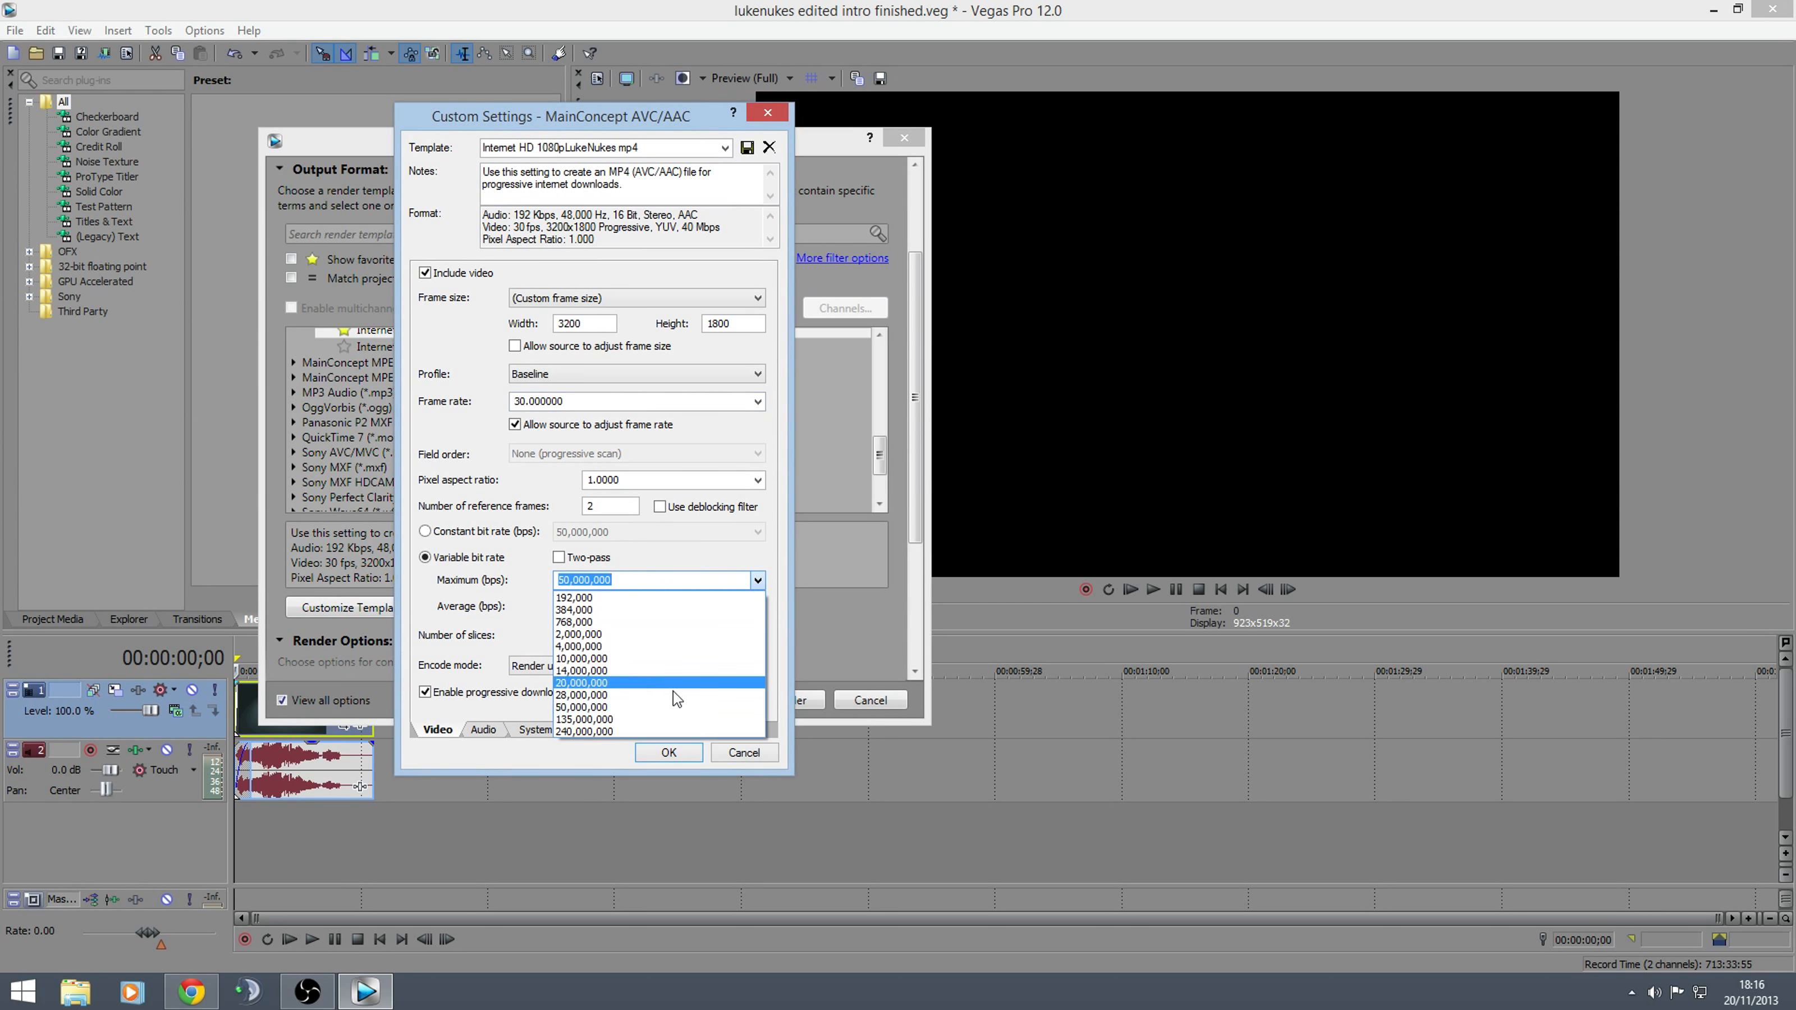
{"action": "left_click", "coordinate": [594, 578]}
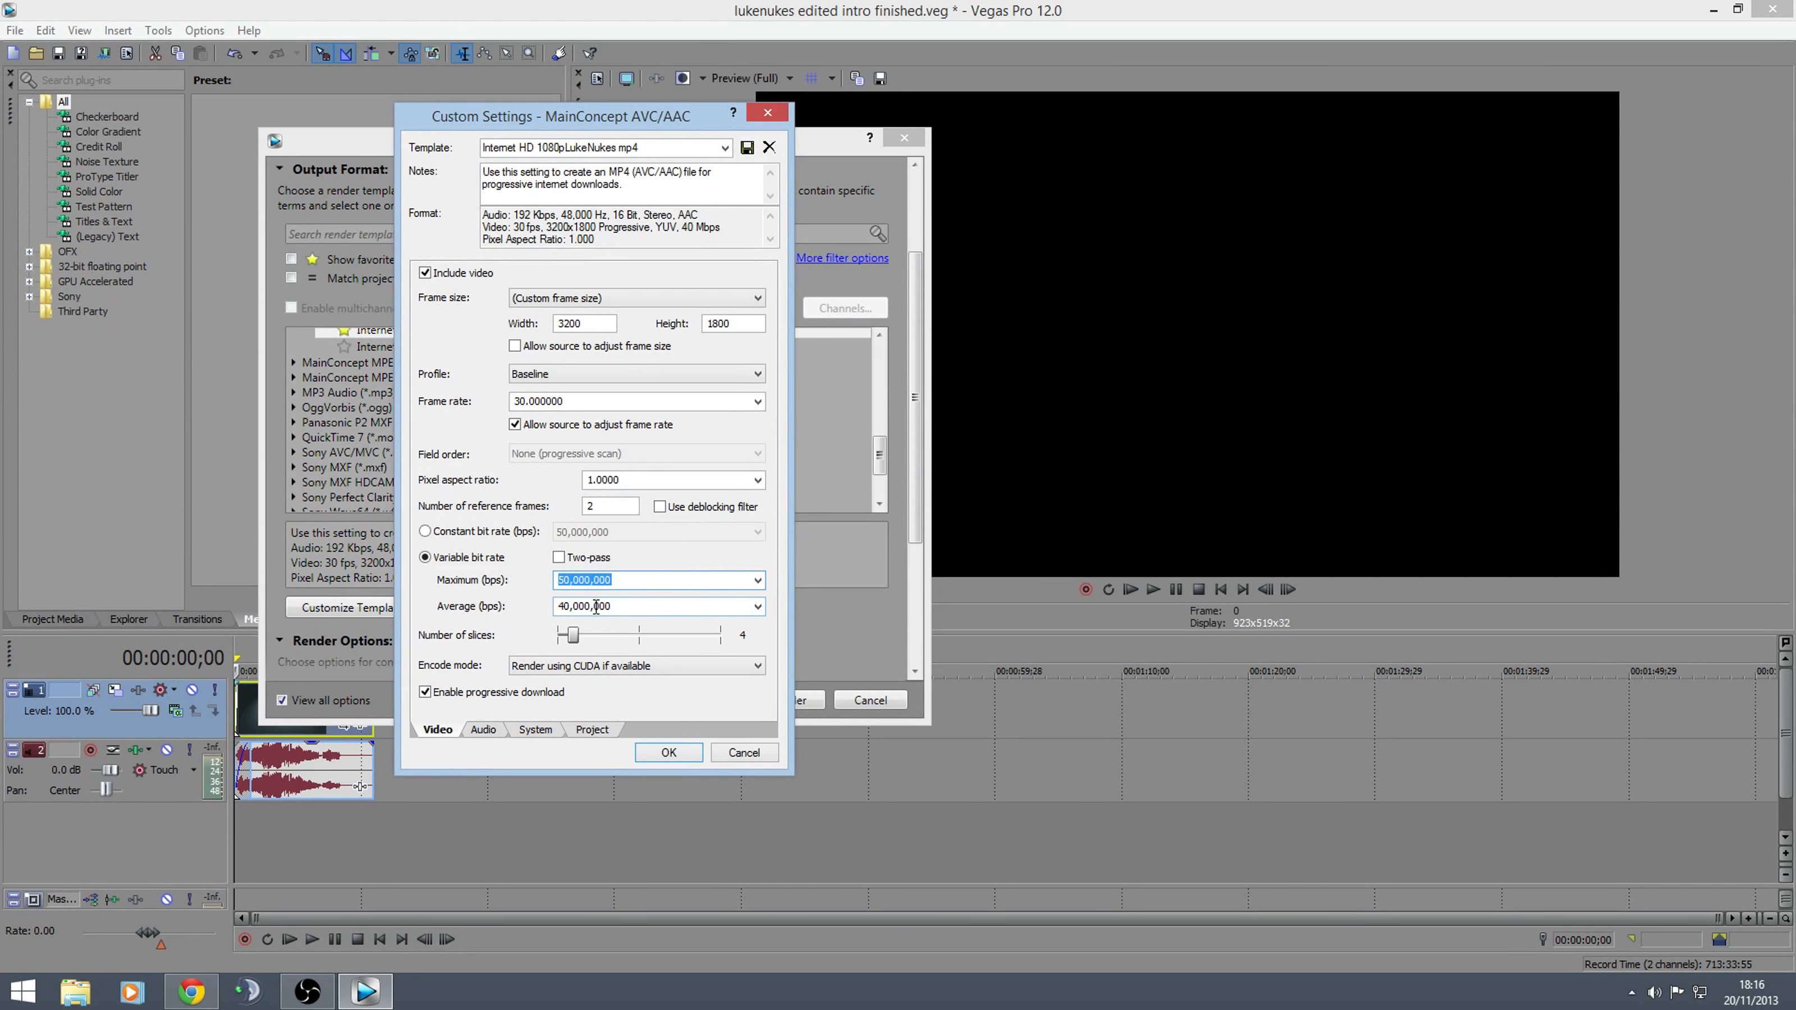
{"action": "left_click", "coordinate": [757, 607]}
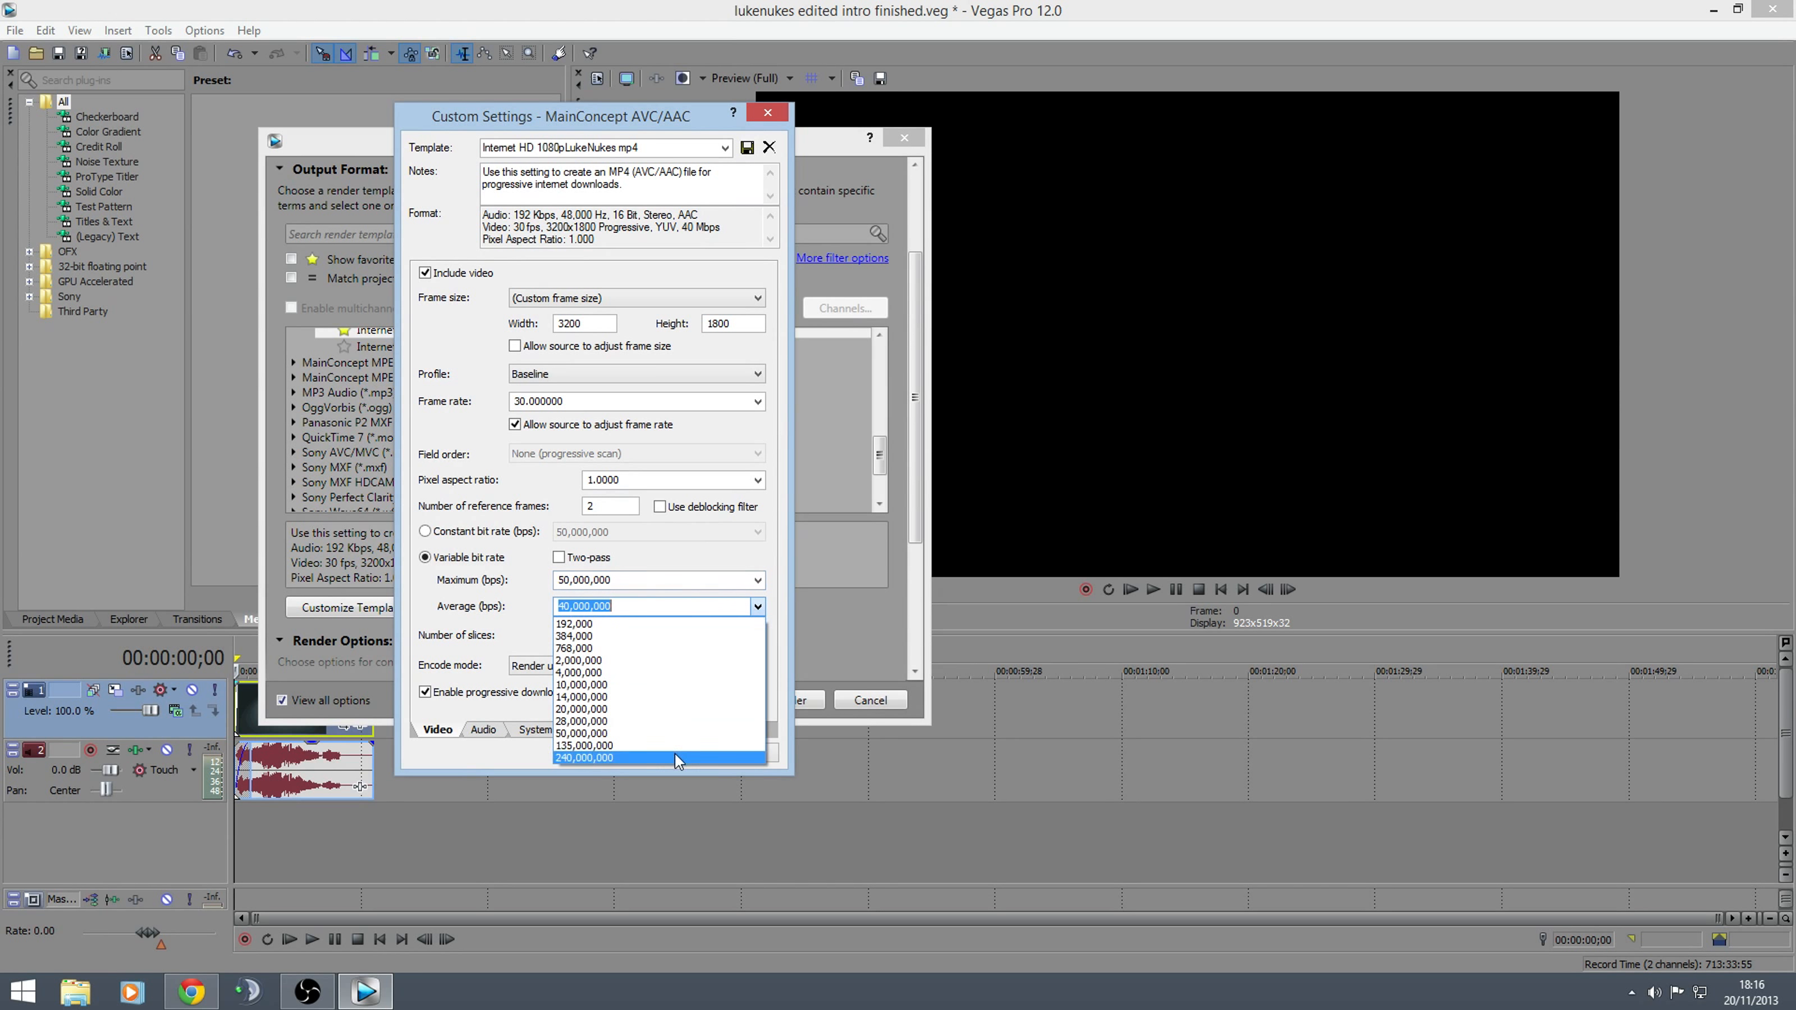
{"action": "left_click", "coordinate": [726, 555]}
{"action": "left_click", "coordinate": [619, 608]}
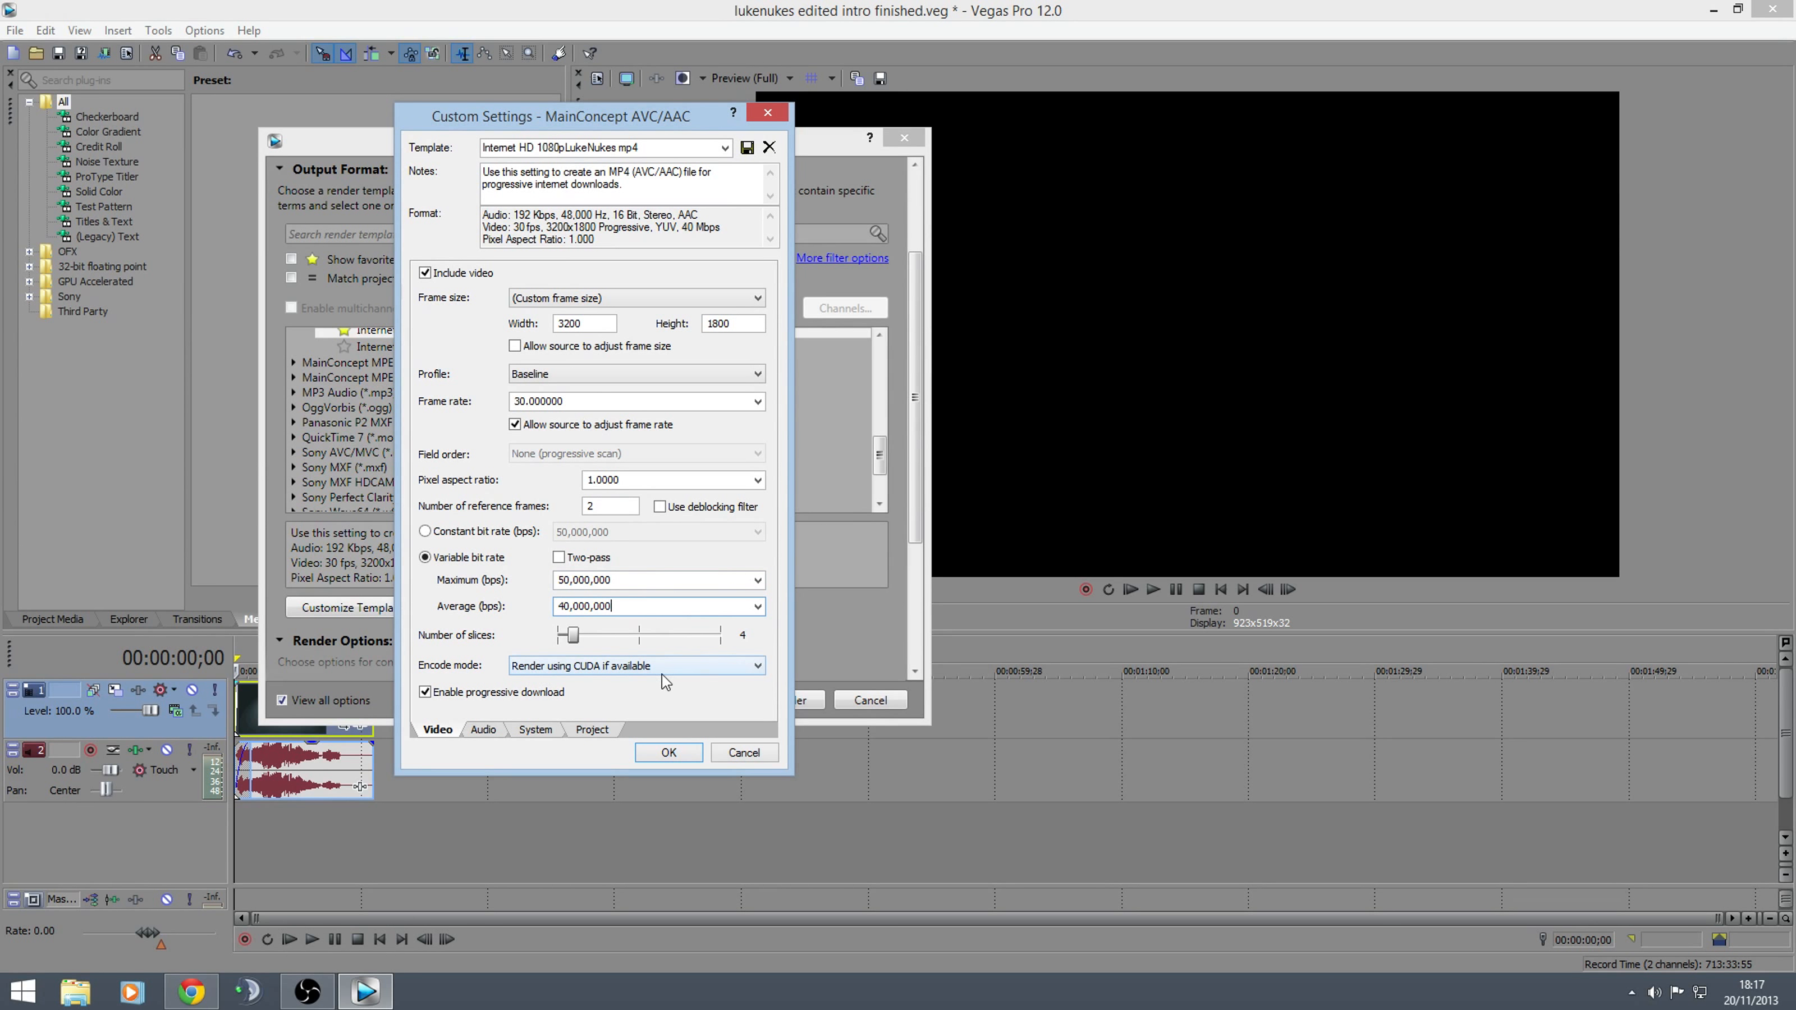
Set the encode mode to Render using CUDA if available and run the GPU check
{"action": "left_click", "coordinate": [577, 671]}
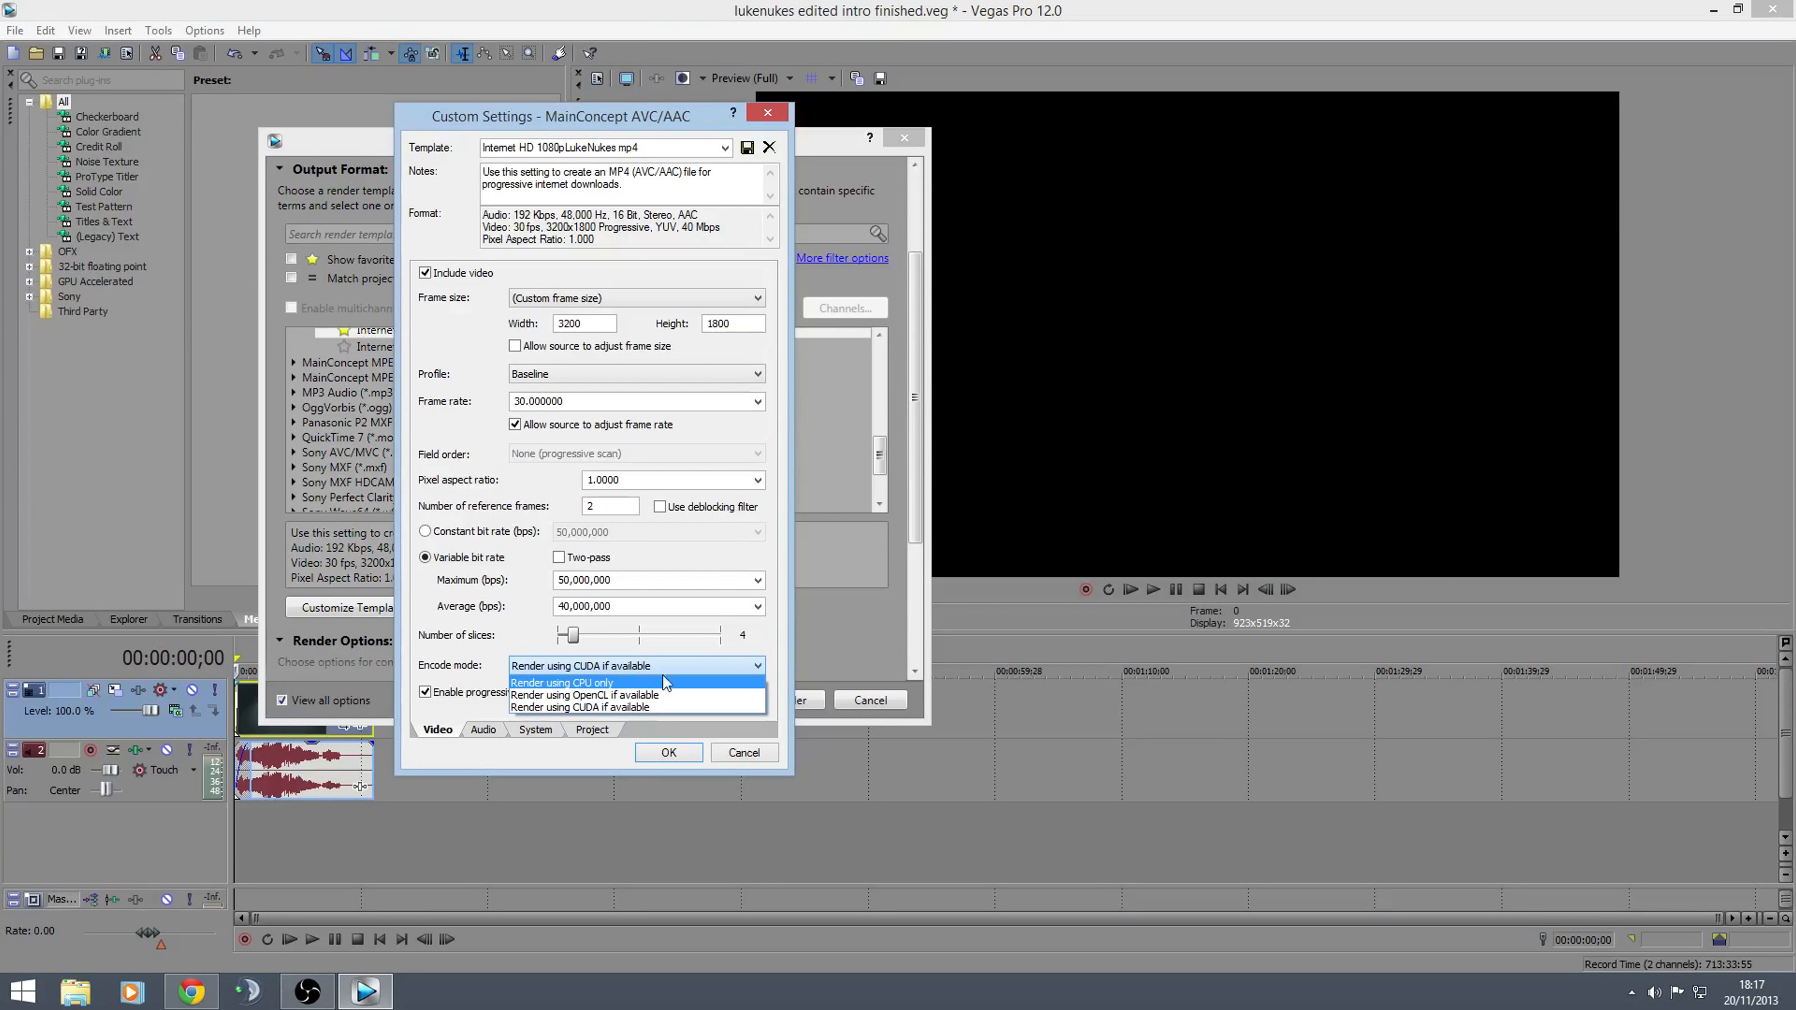
{"action": "left_click", "coordinate": [681, 708]}
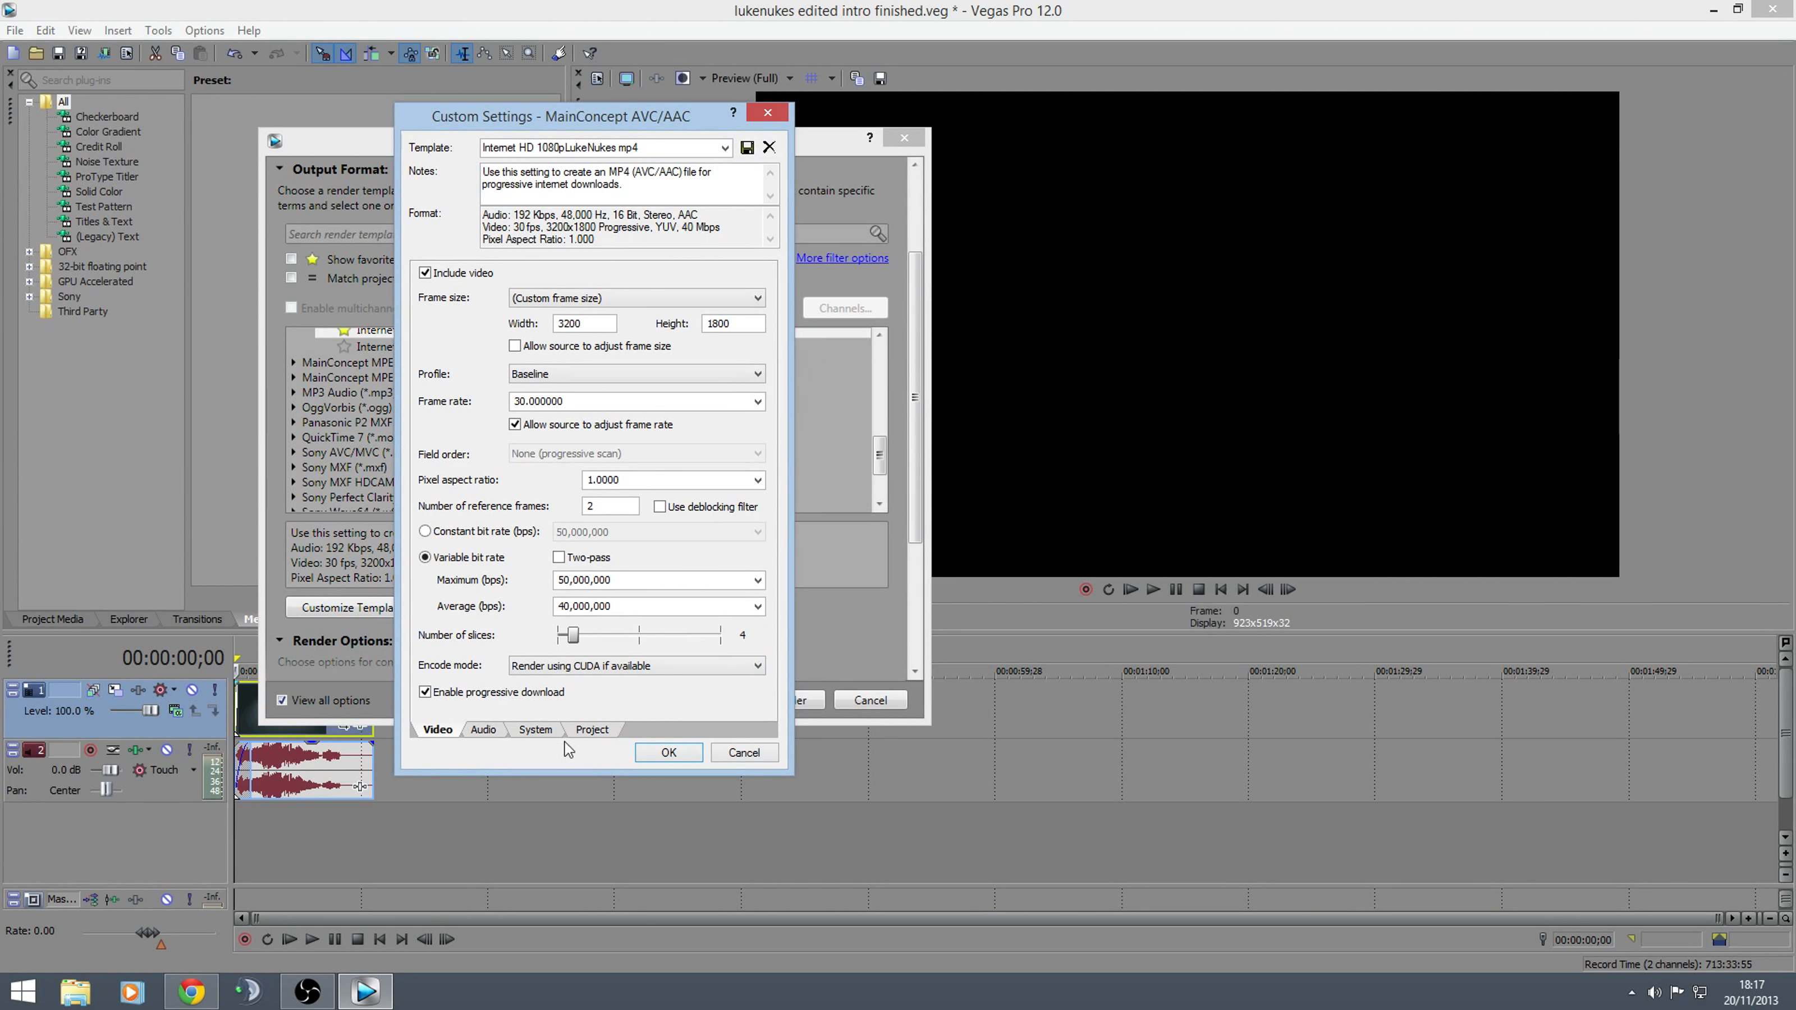
{"action": "left_click", "coordinate": [536, 730]}
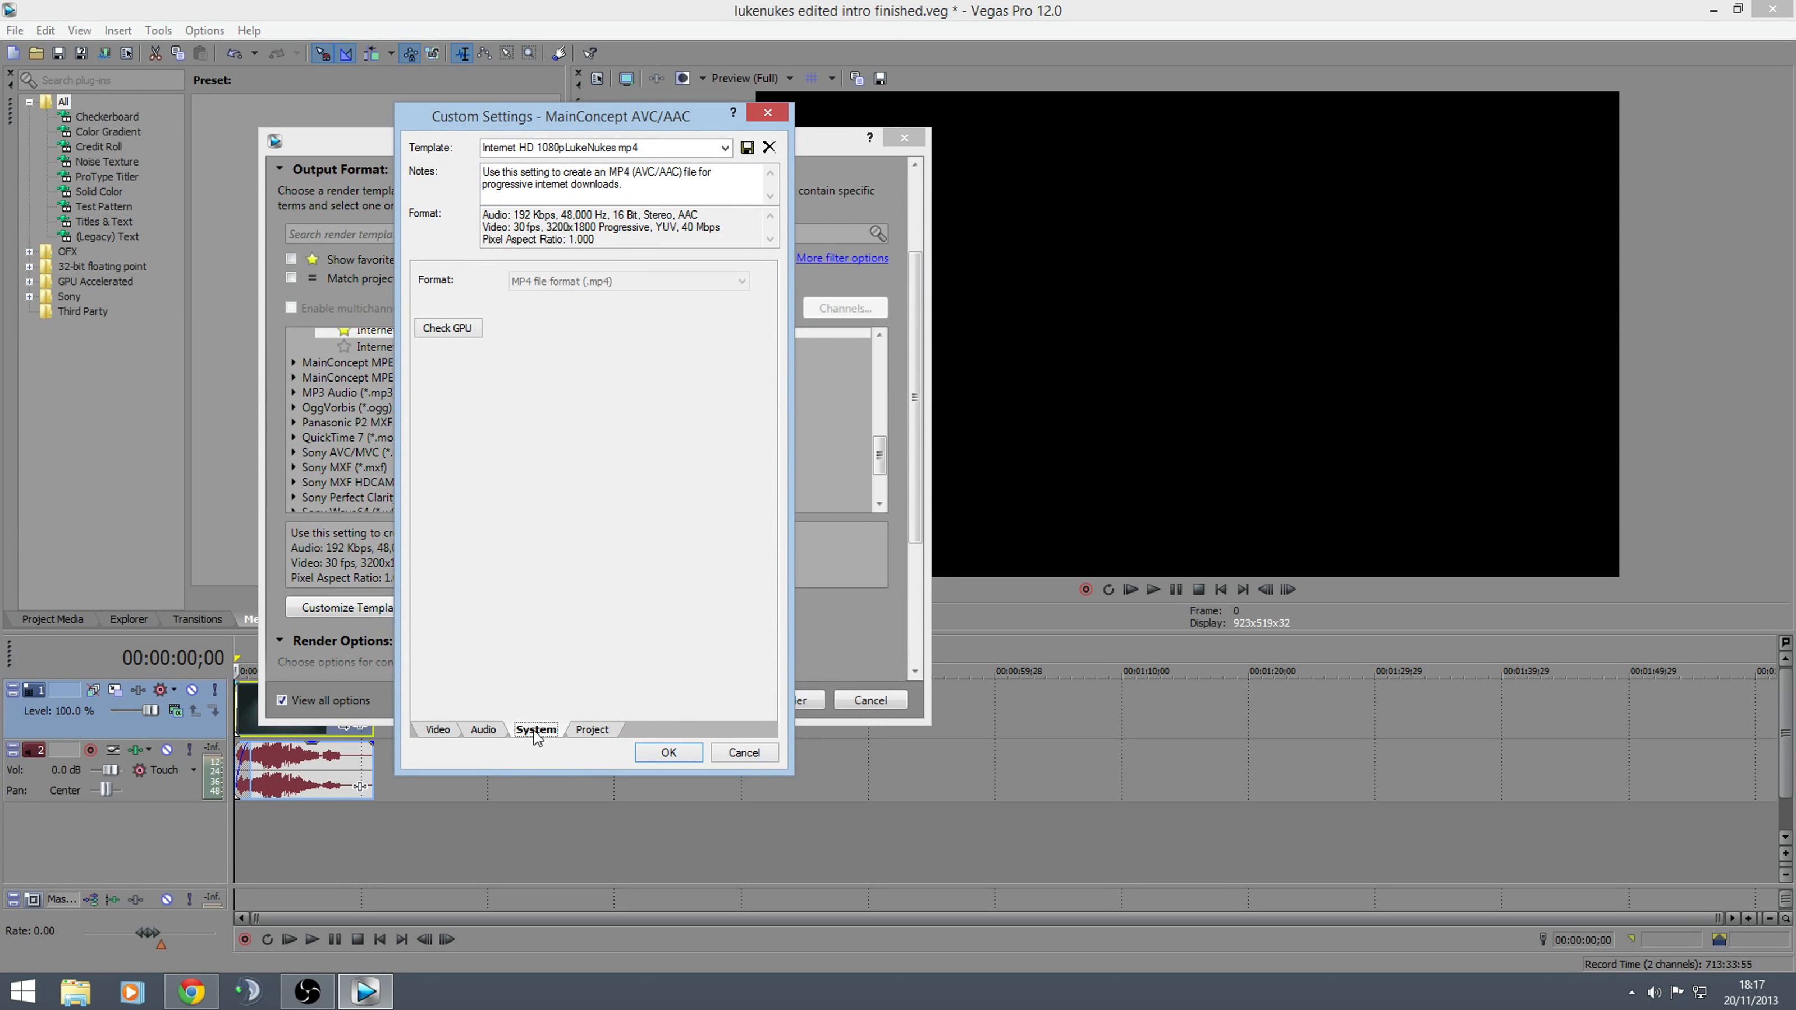
{"action": "left_click", "coordinate": [447, 331]}
{"action": "left_click", "coordinate": [452, 731]}
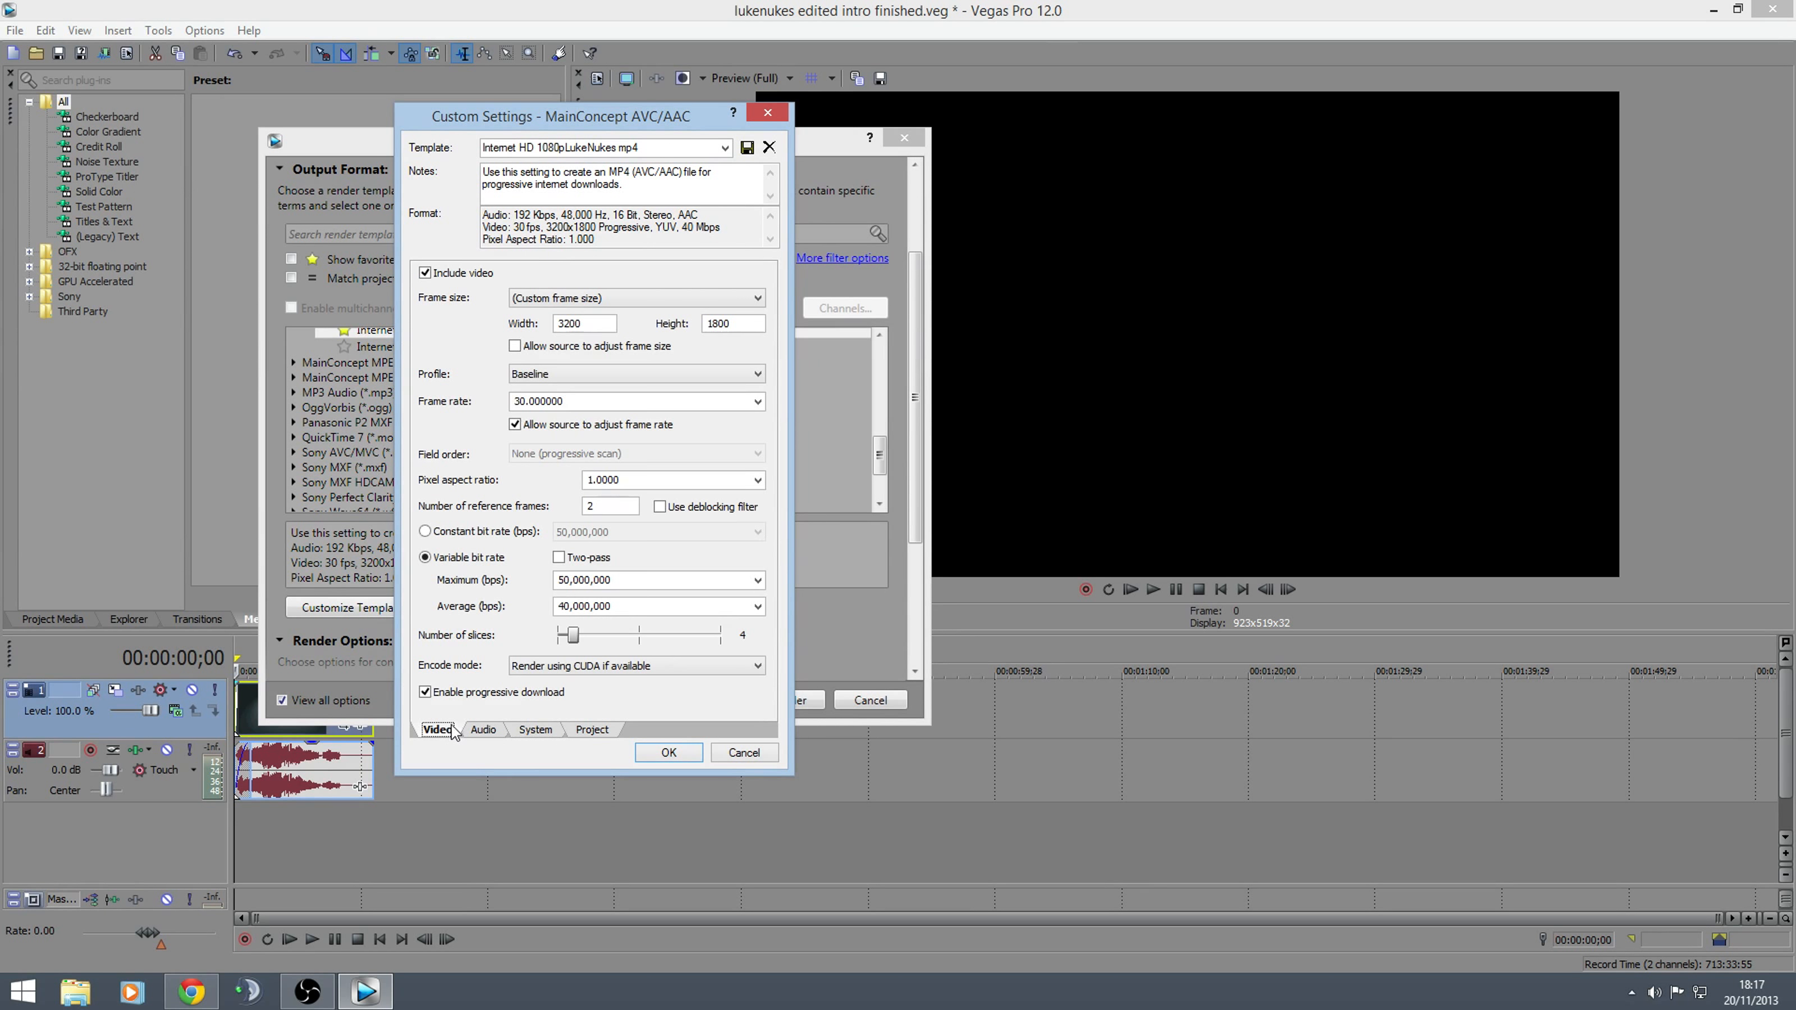
{"action": "left_click", "coordinate": [756, 667]}
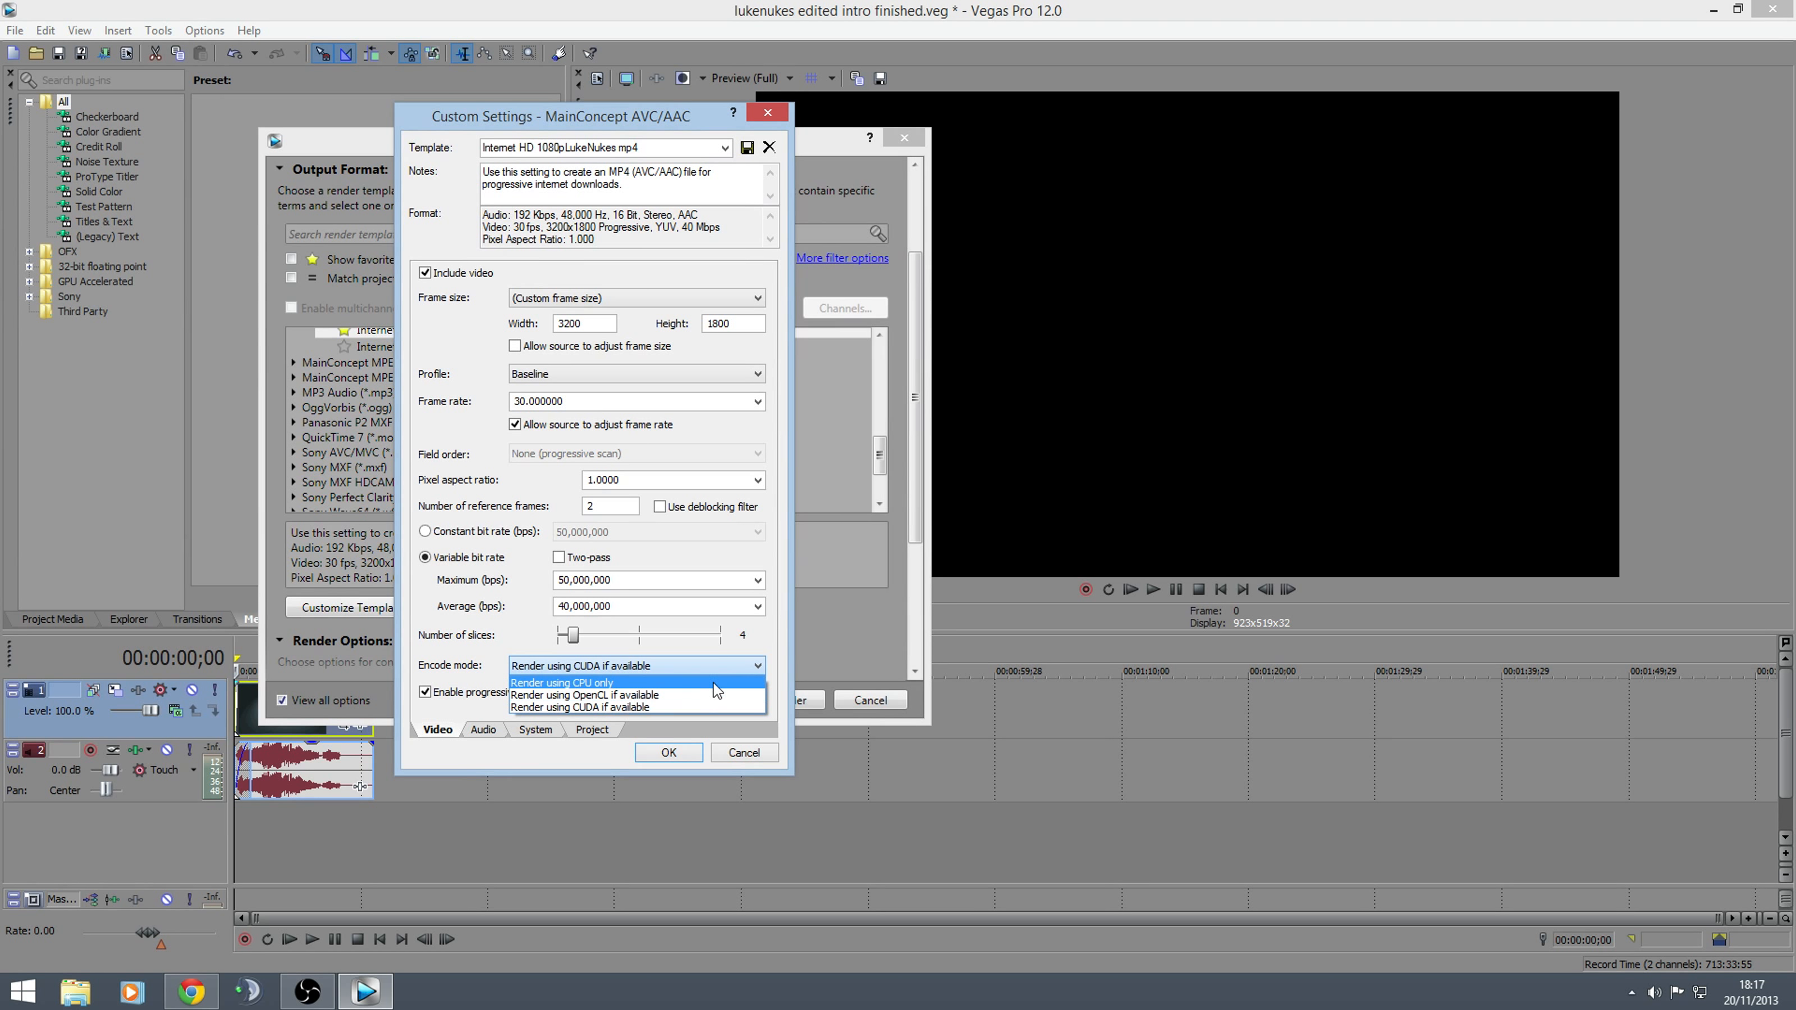
{"action": "left_click", "coordinate": [754, 658]}
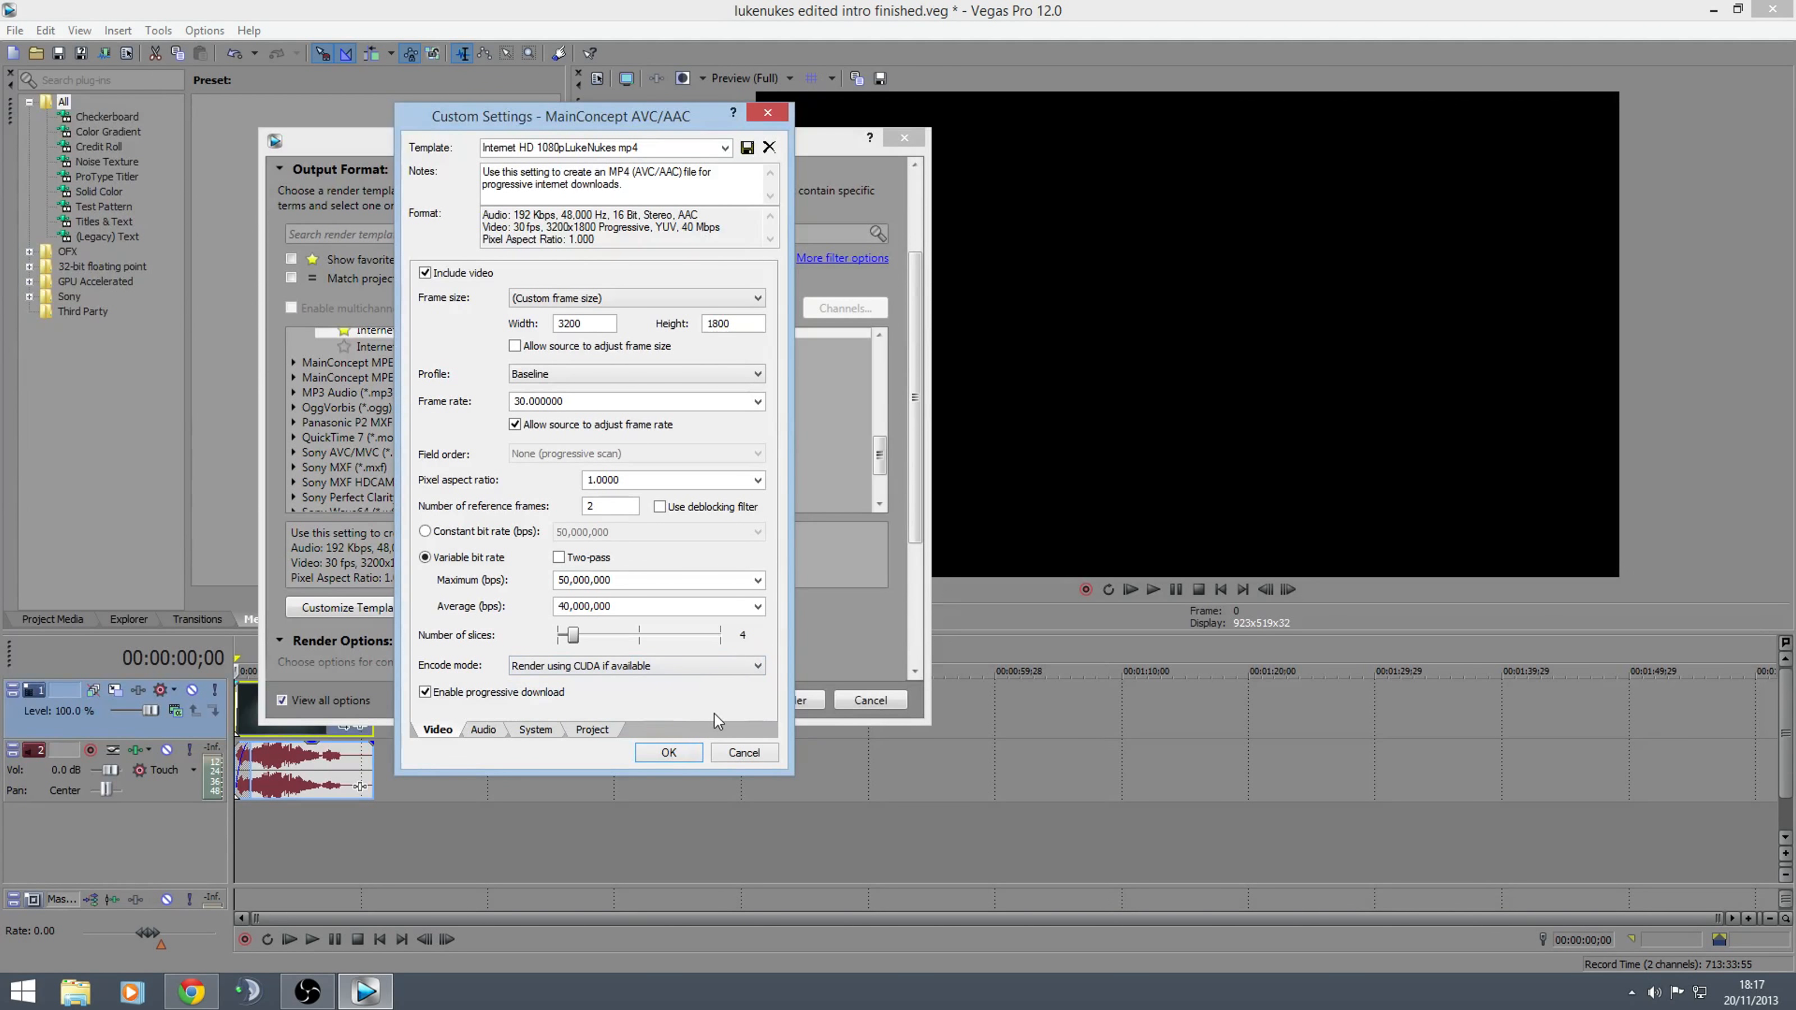
Examine the template's video rendering quality options and its audio sample rate and bit rate settings
{"action": "left_click", "coordinate": [586, 735]}
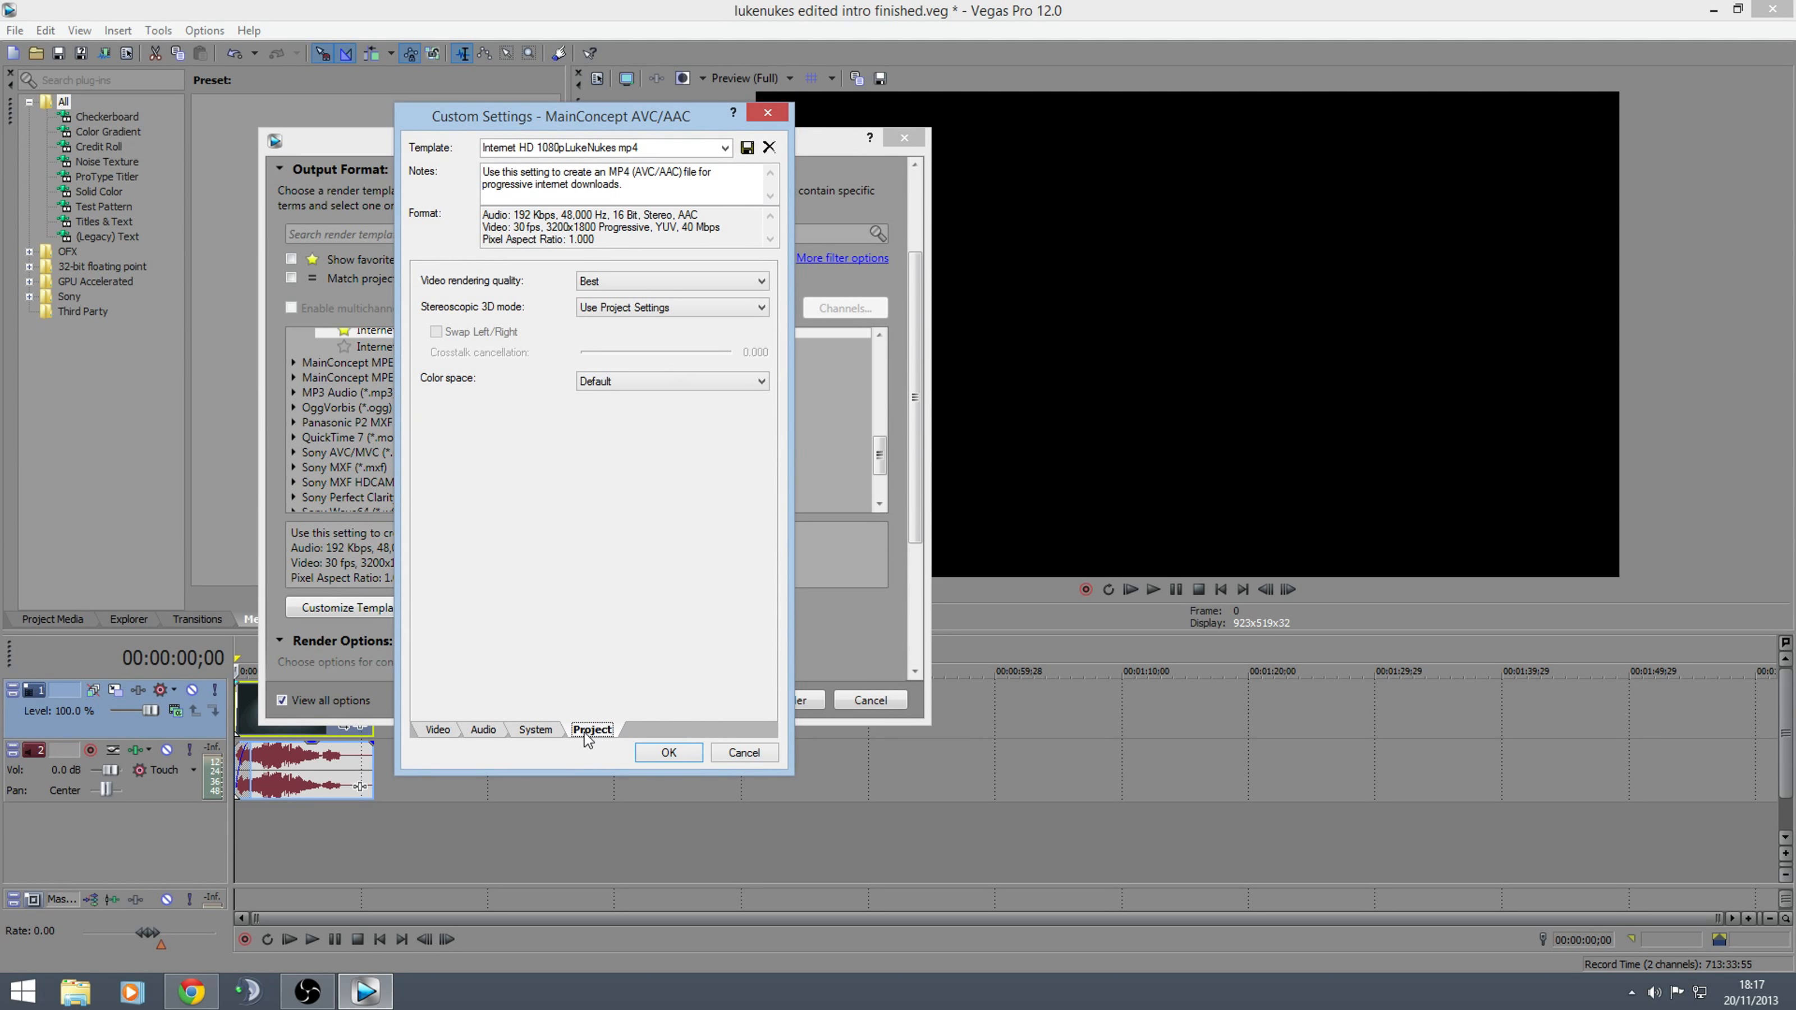
{"action": "left_click", "coordinate": [749, 280]}
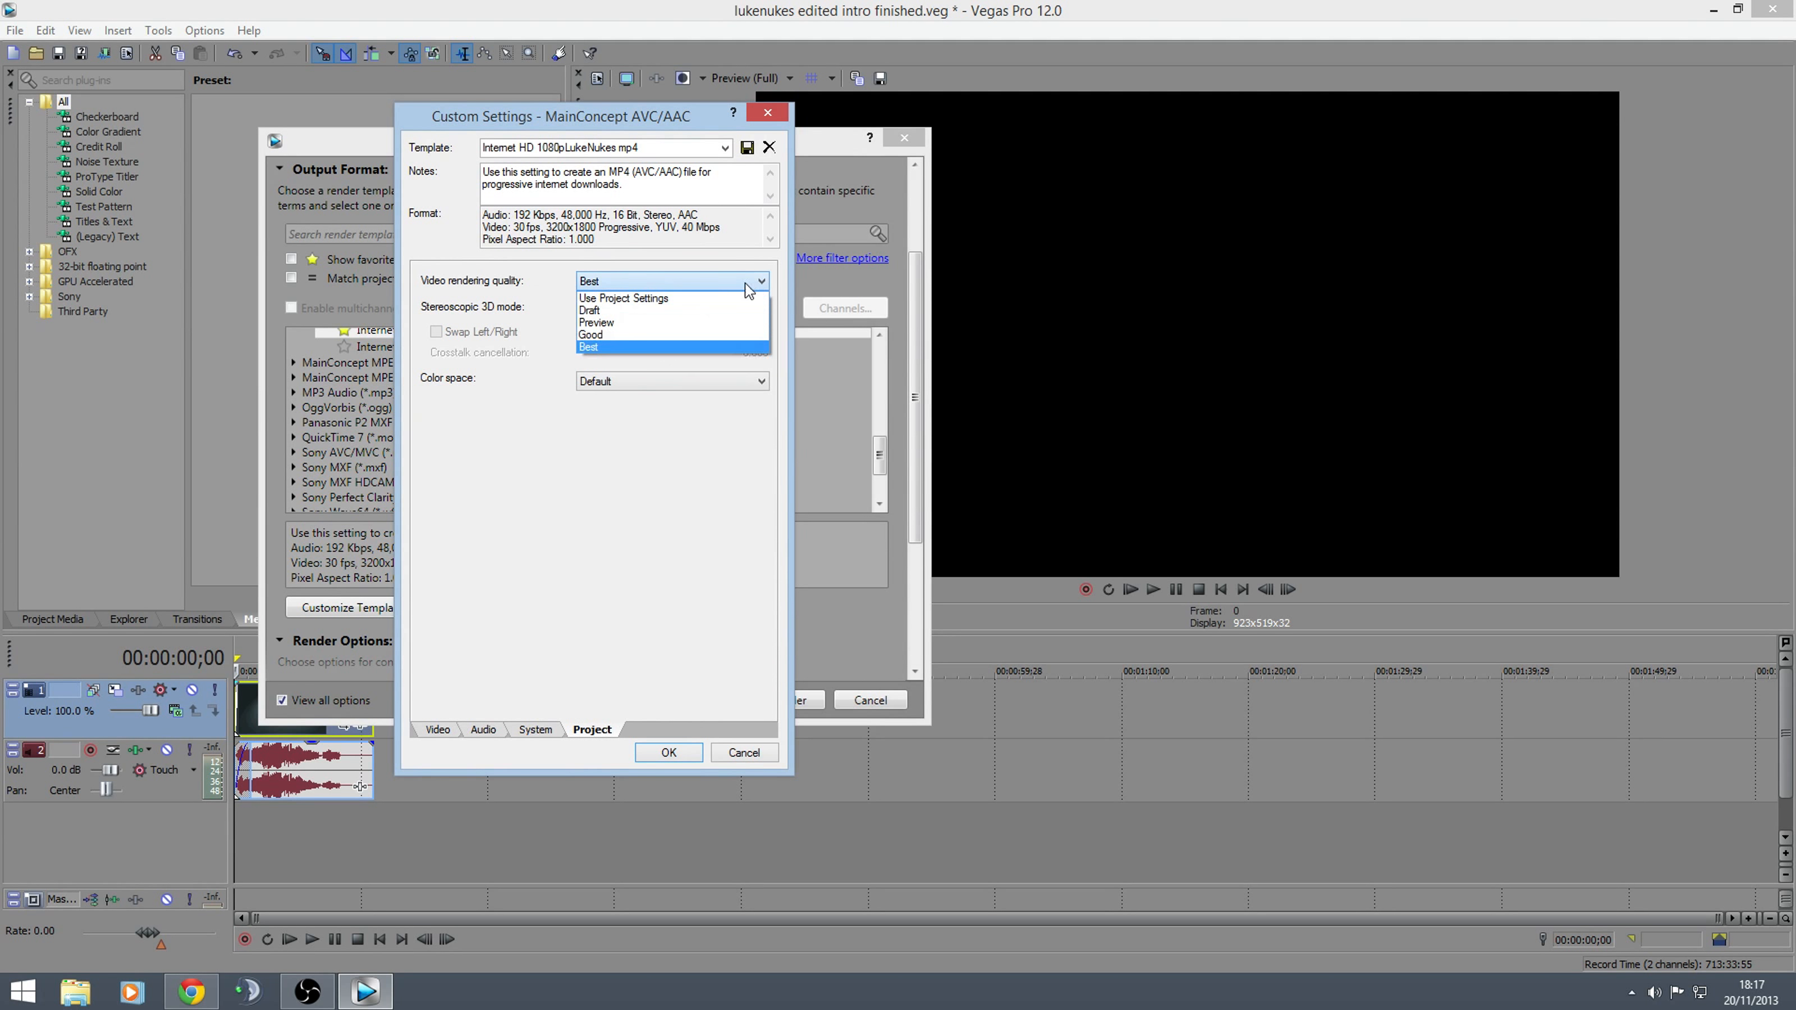
{"action": "left_click", "coordinate": [690, 368]}
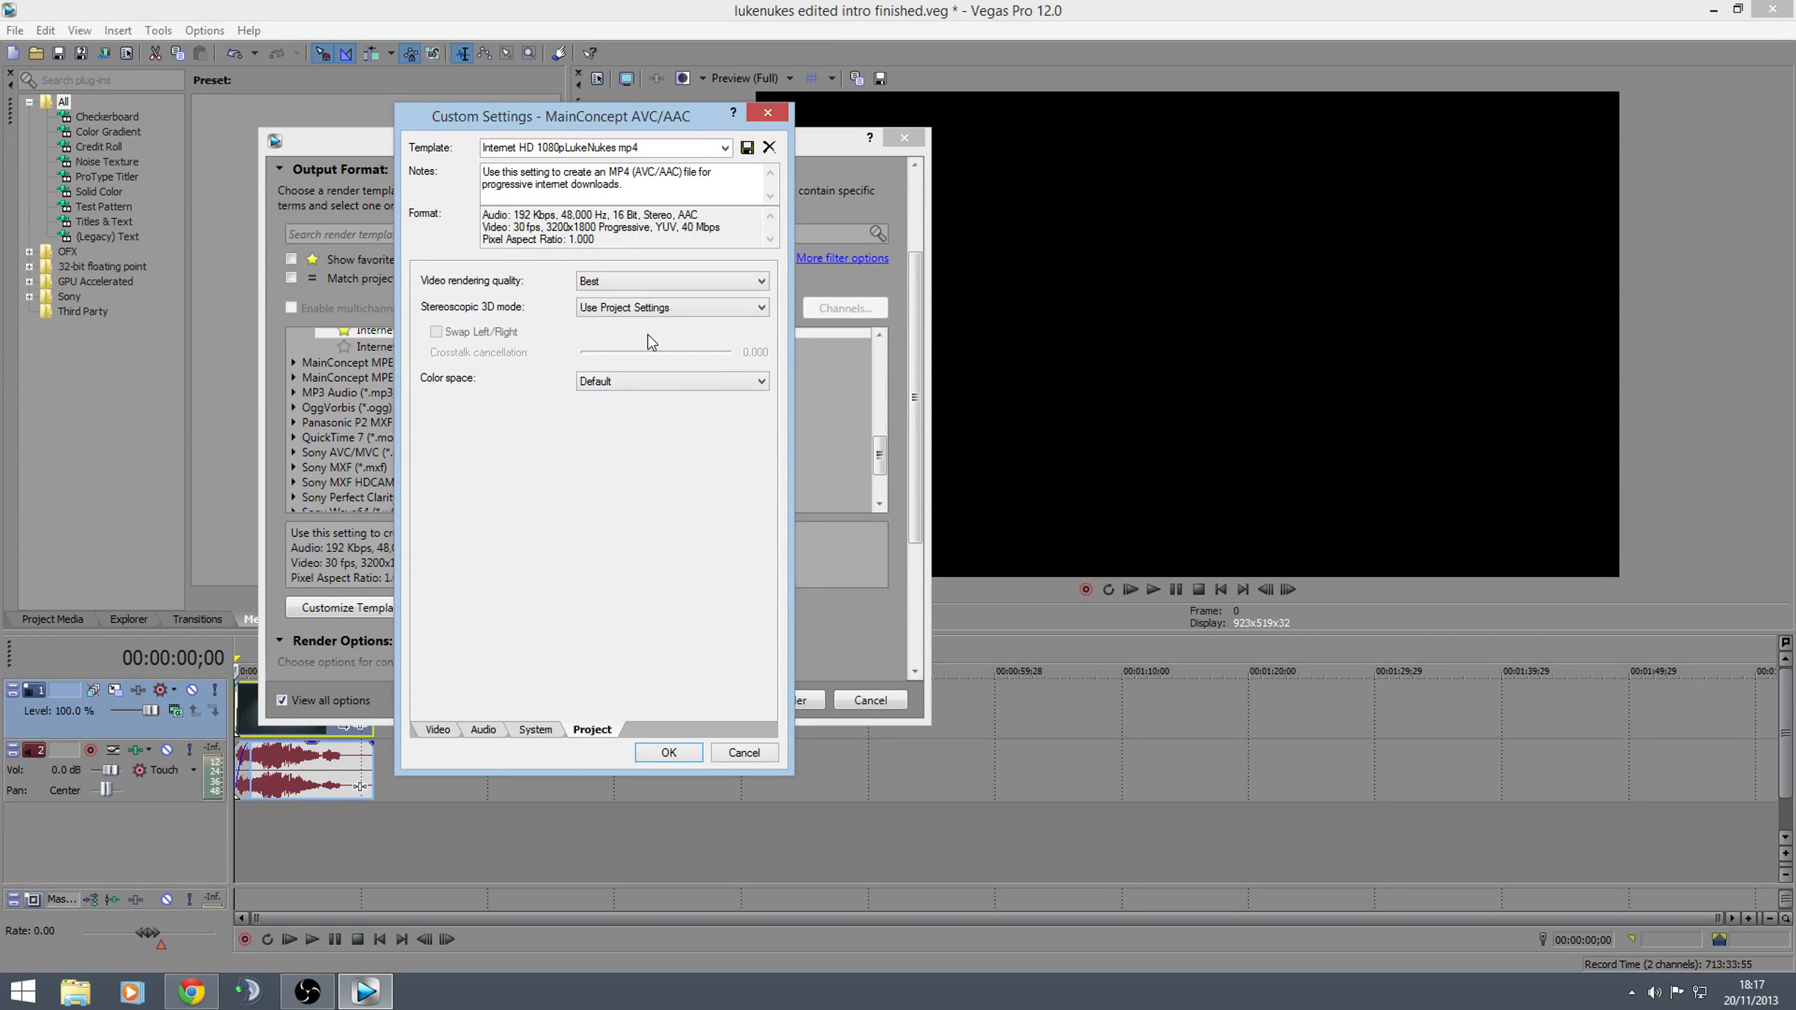
{"action": "left_click", "coordinate": [485, 733]}
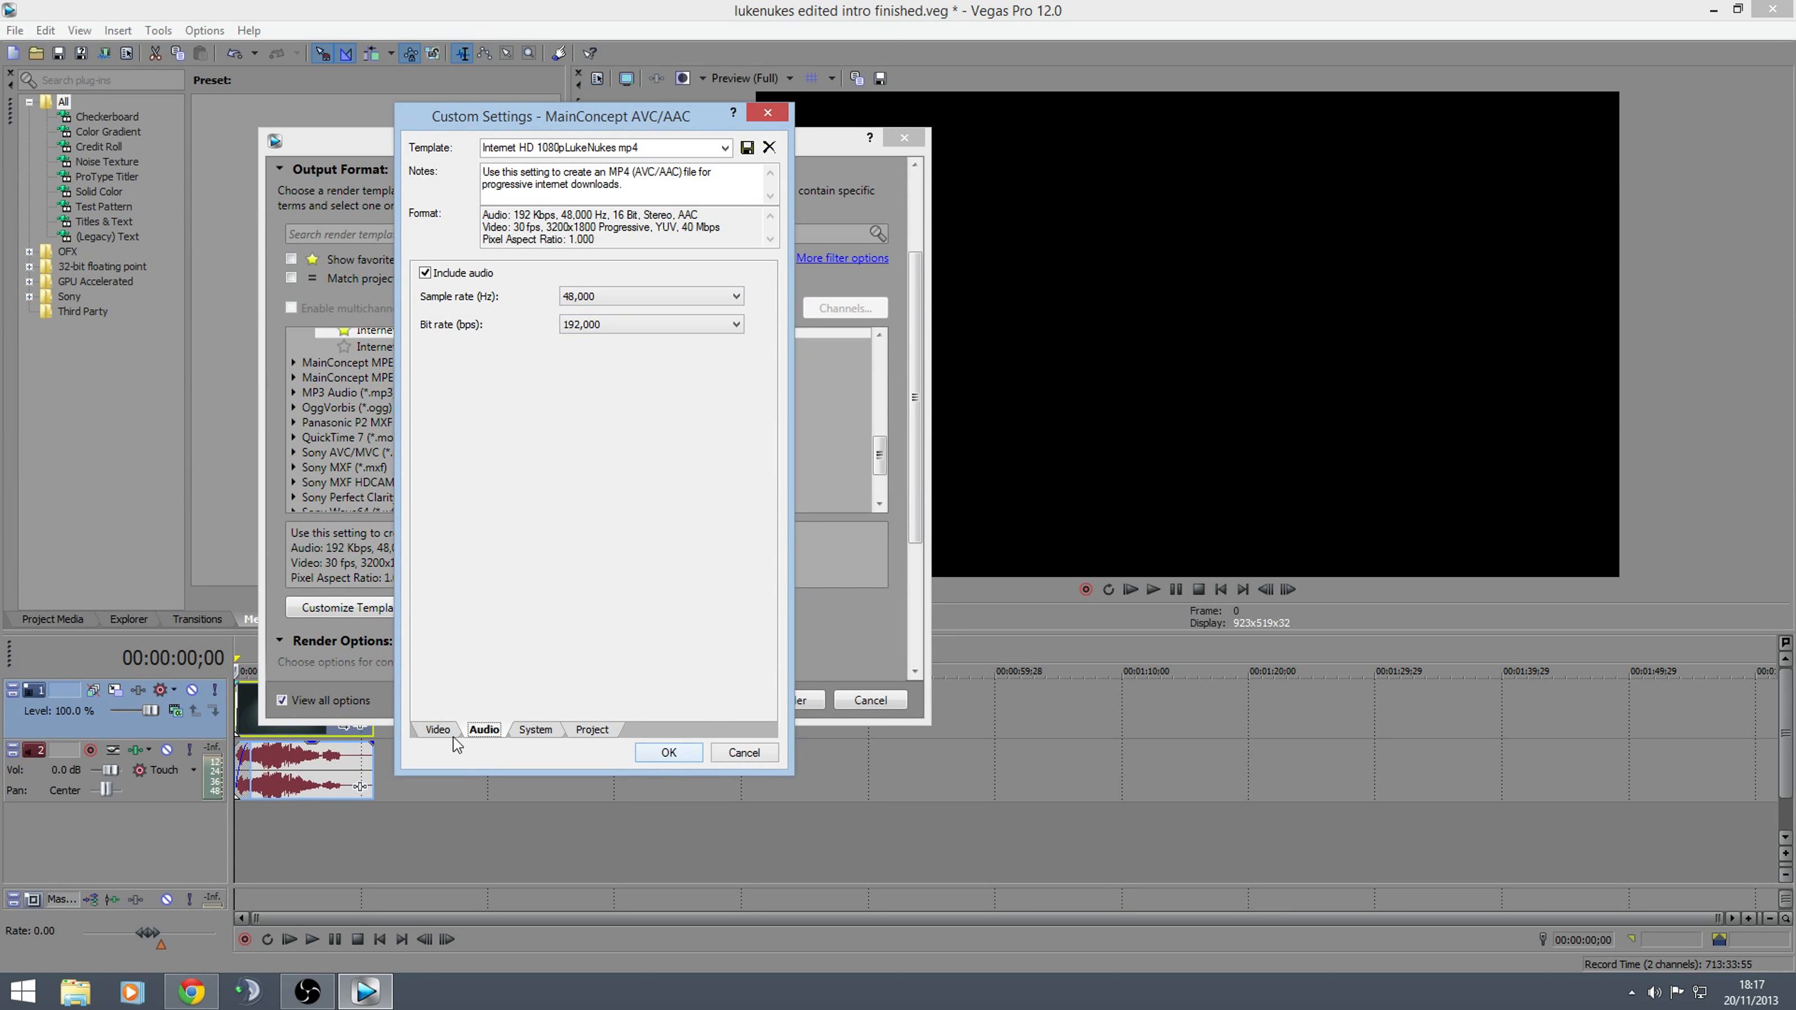
Accept the custom template settings and limit the render template list to favorites only, closing the Render As dialog without rendering
{"action": "left_click", "coordinate": [438, 731]}
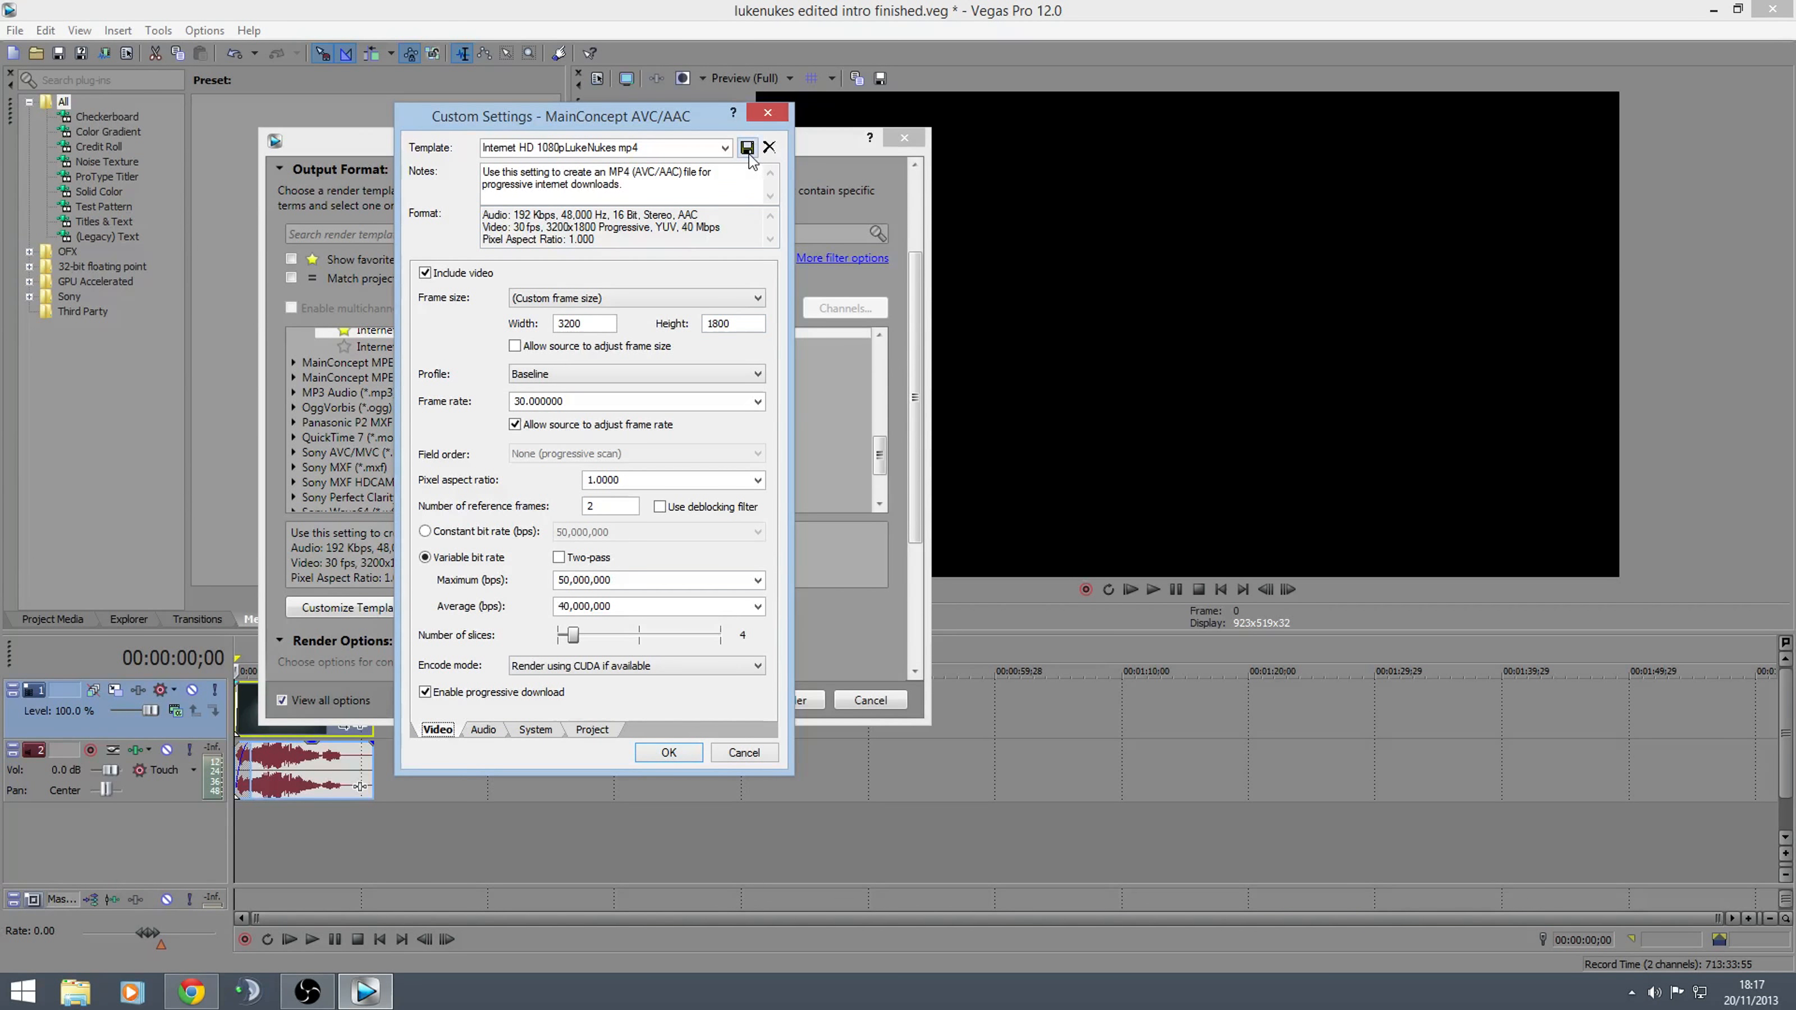
{"action": "left_click", "coordinate": [669, 753]}
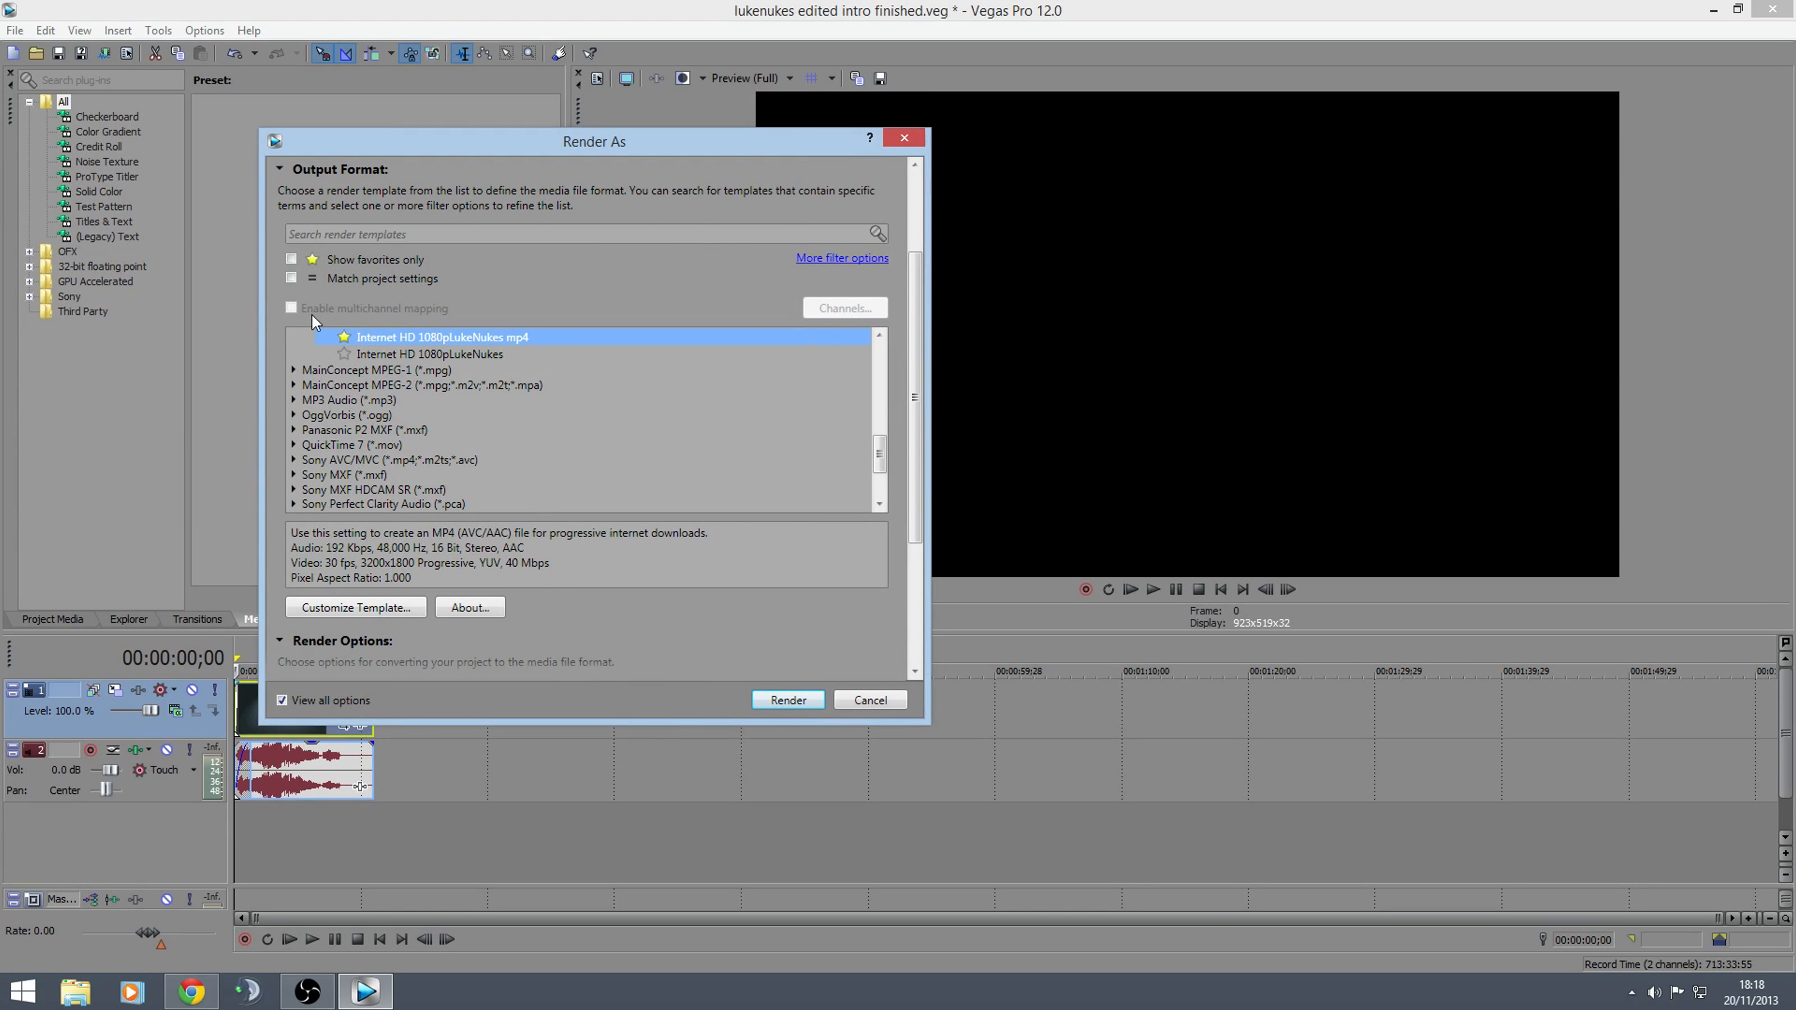
{"action": "left_click", "coordinate": [291, 261]}
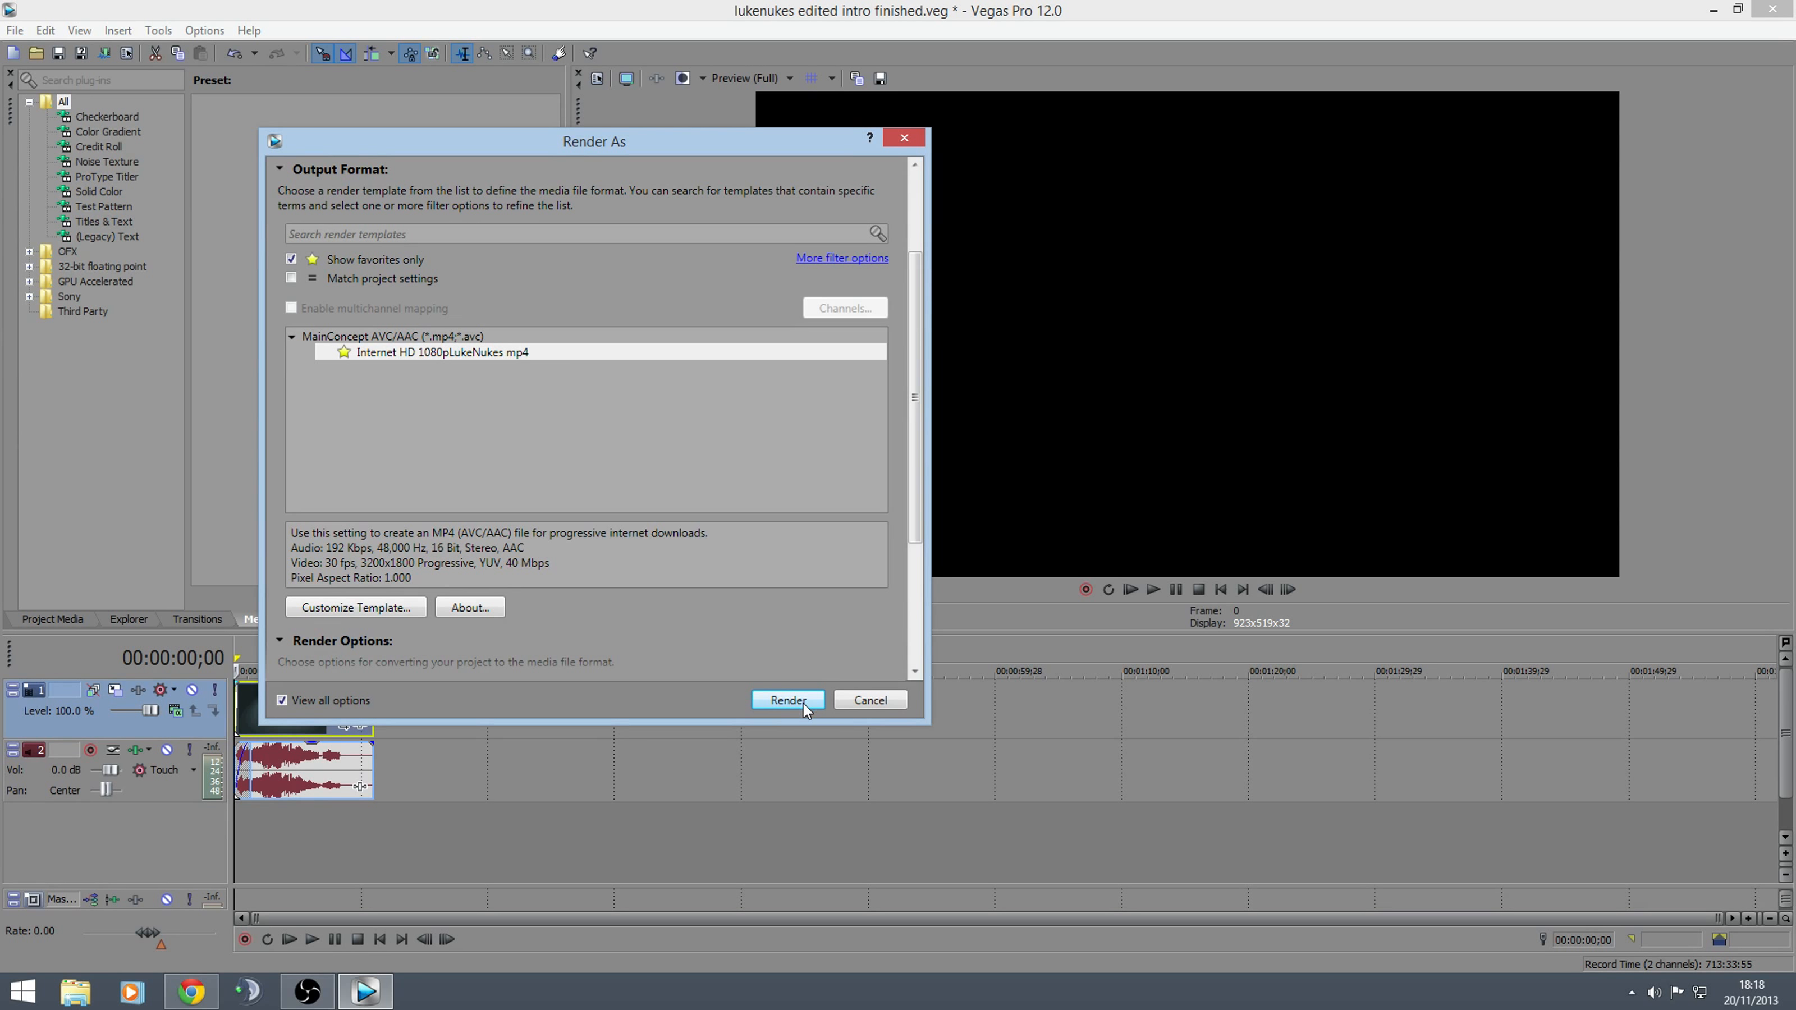
{"action": "left_click", "coordinate": [906, 138]}
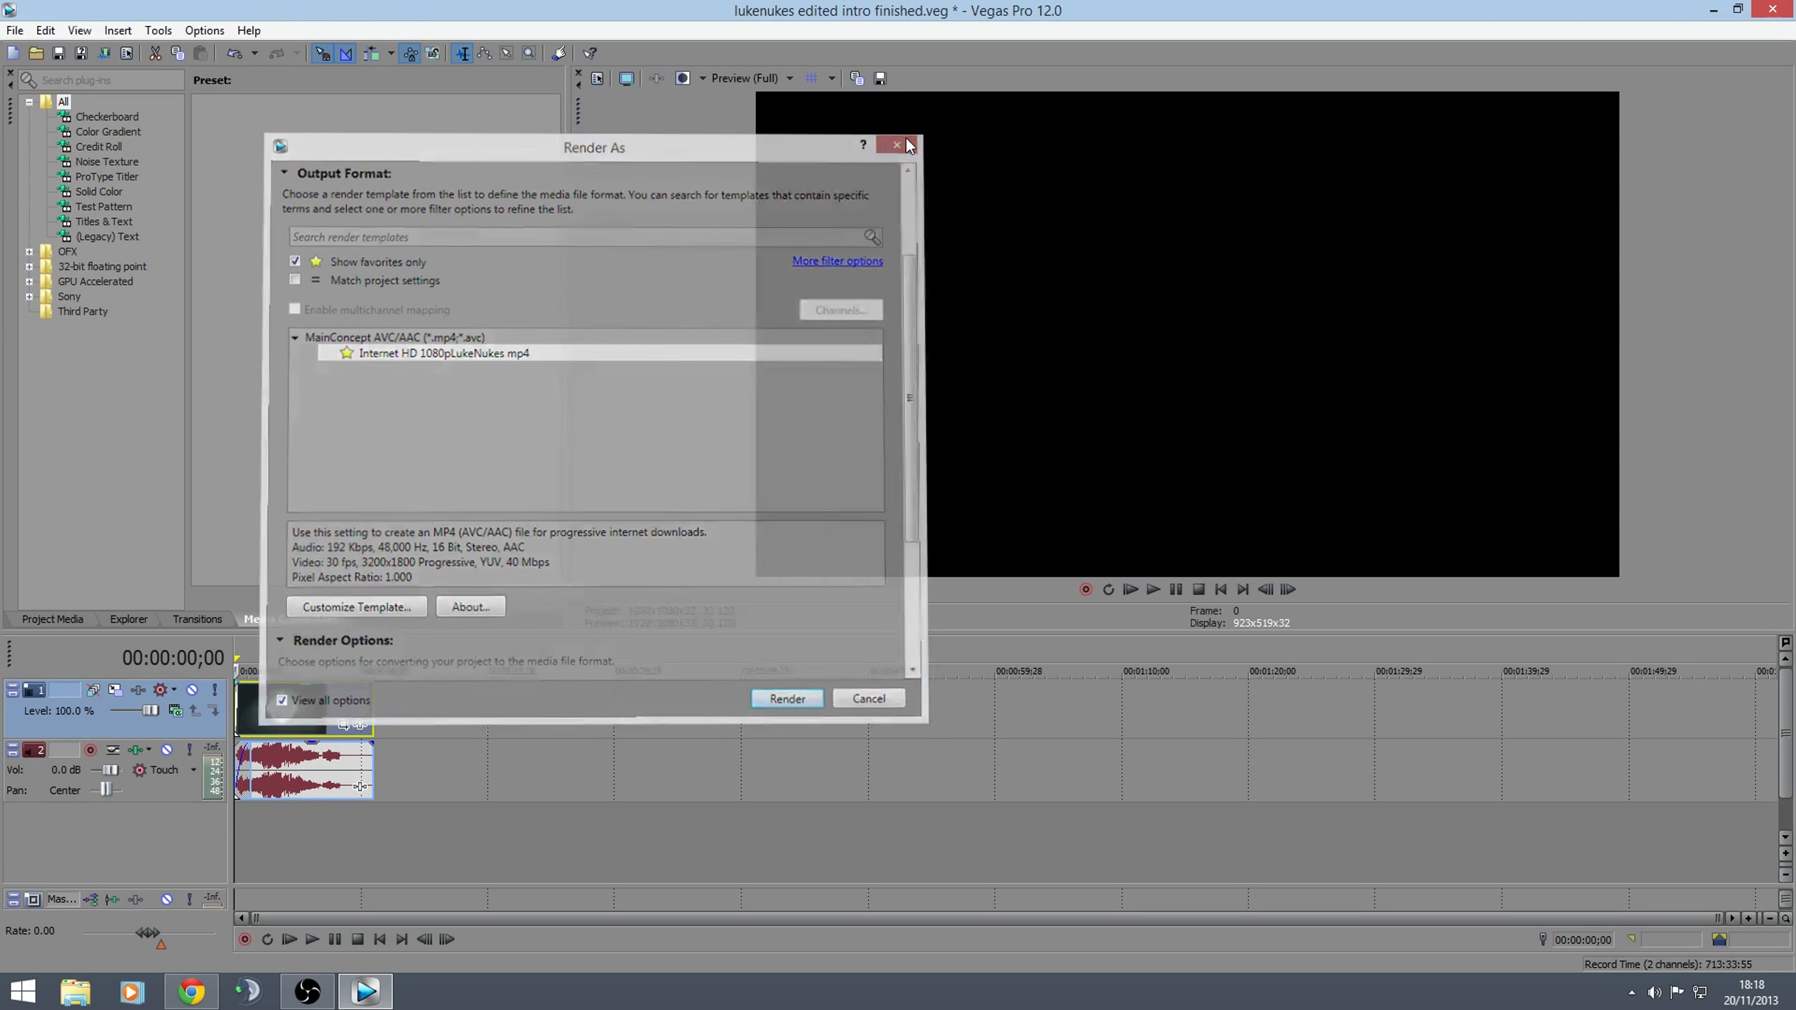